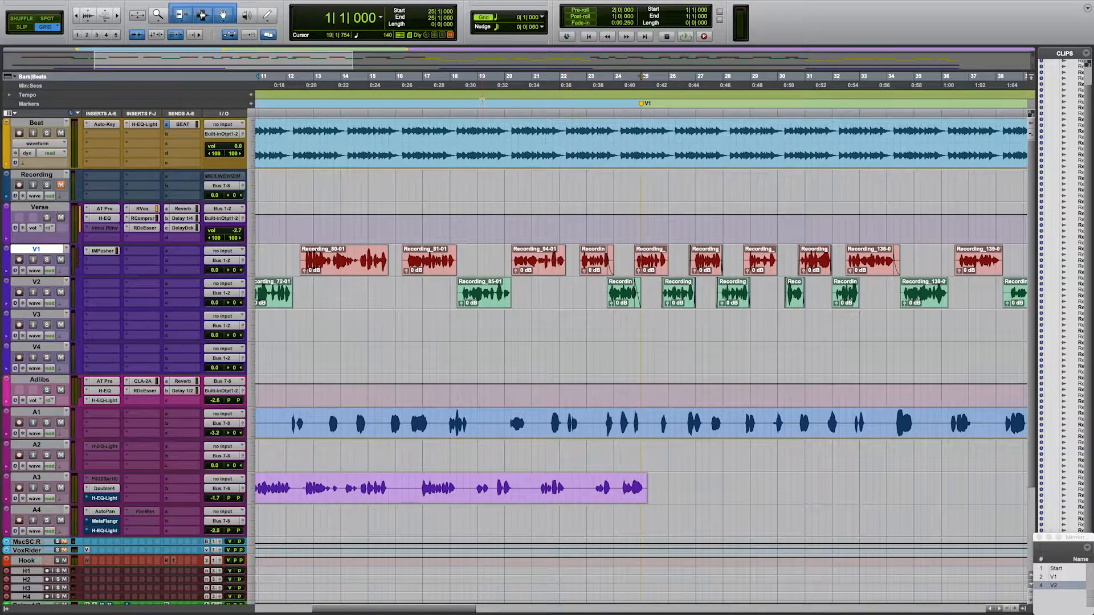
# - Examine the template, file and location settings for creating a new session, and cancel without creating one
pyautogui.click(518, 182)
pyautogui.press('r')
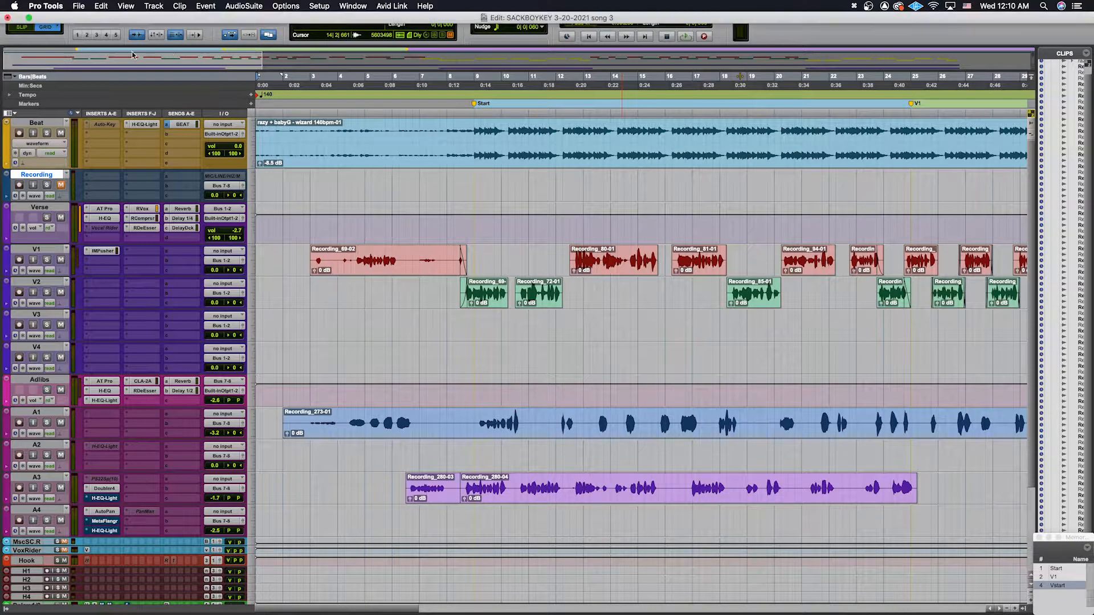
pyautogui.click(79, 5)
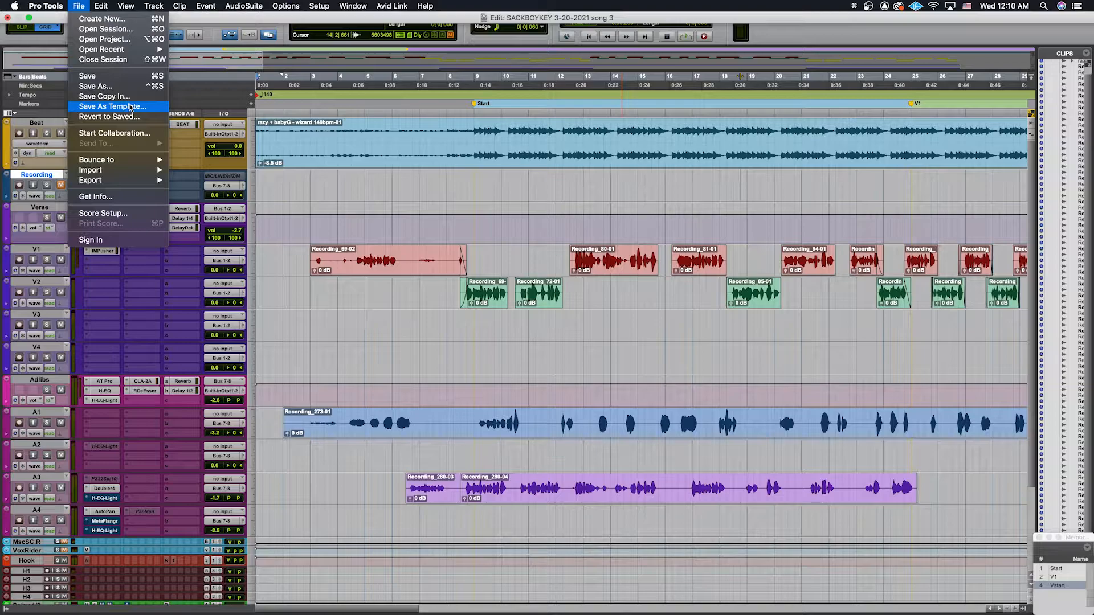
pyautogui.click(102, 18)
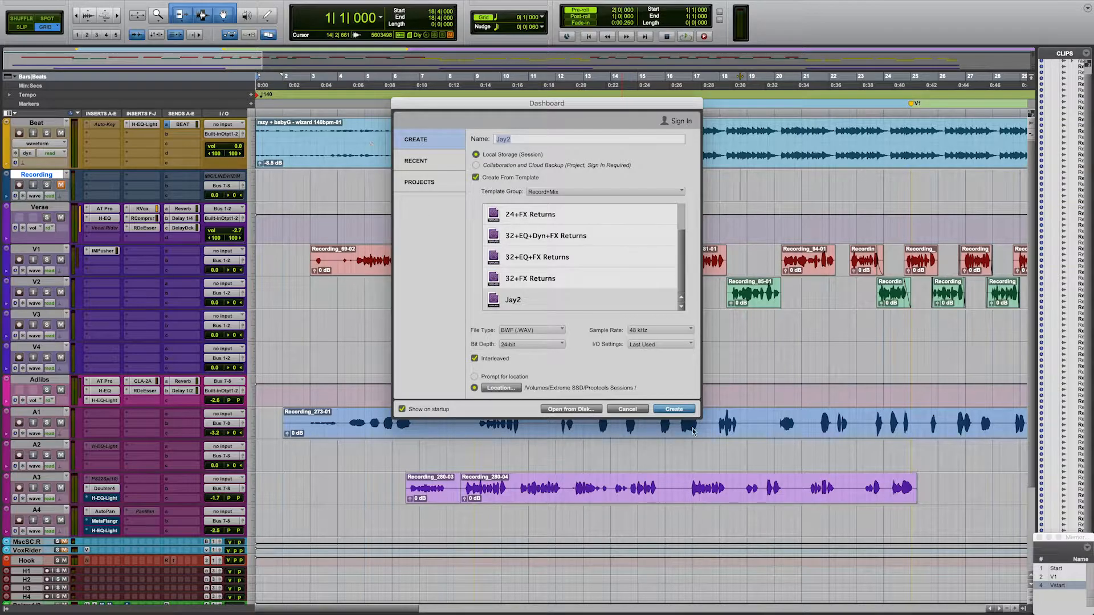
pyautogui.click(626, 409)
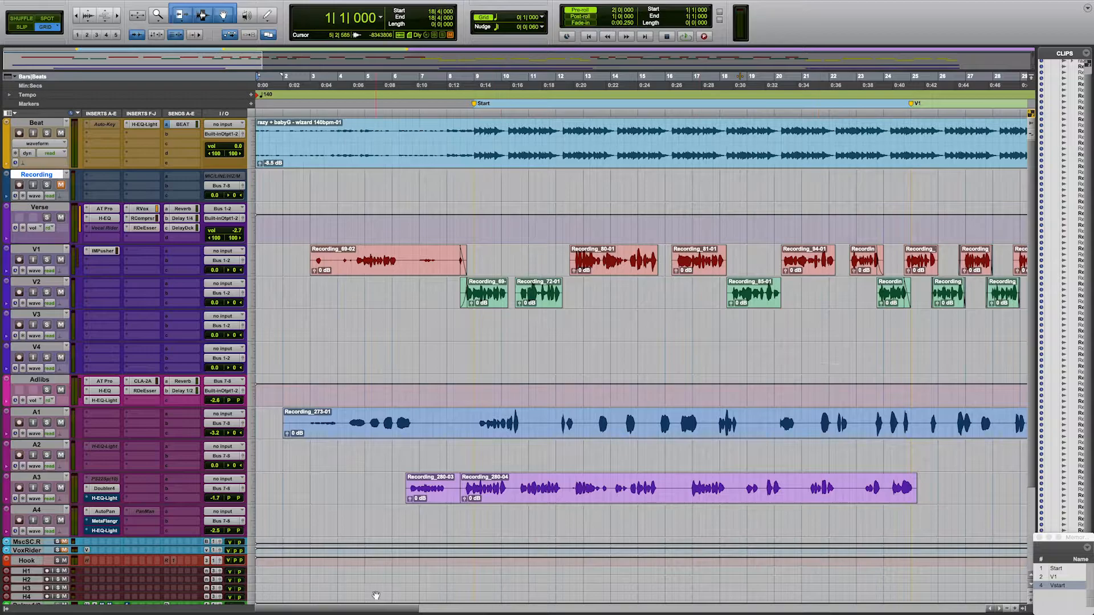
# - Delete the Recording_148-01 clip from the V2 track and undo the deletion
pyautogui.moveTo(370, 610)
pyautogui.mouseDown()
pyautogui.moveTo(535, 600)
pyautogui.moveTo(494, 598)
pyautogui.mouseUp()
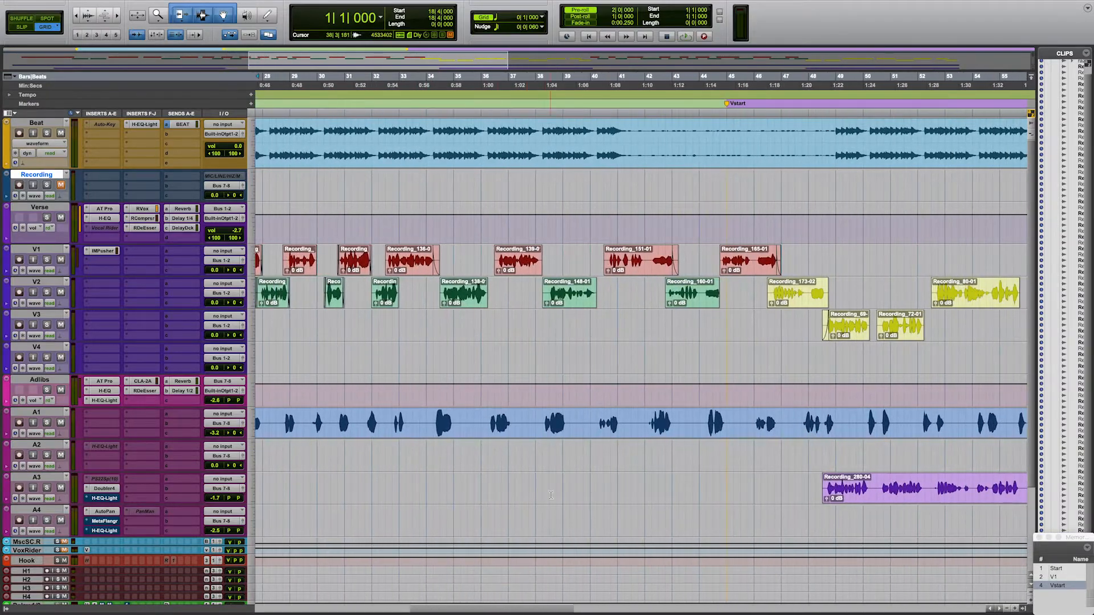
pyautogui.click(567, 293)
pyautogui.press('BackSpace')
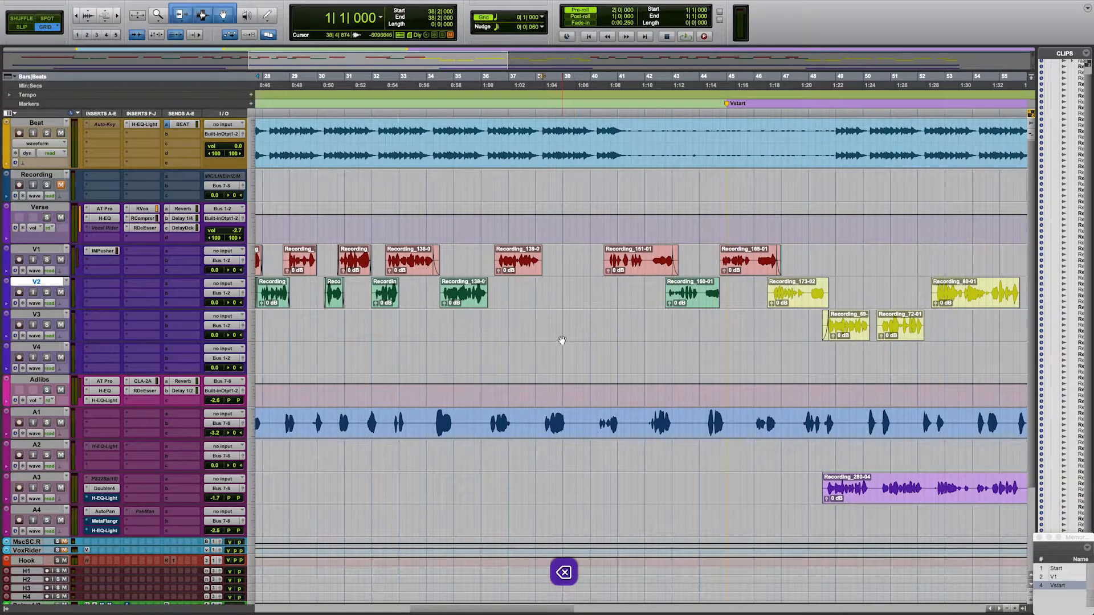
pyautogui.press('super+z')
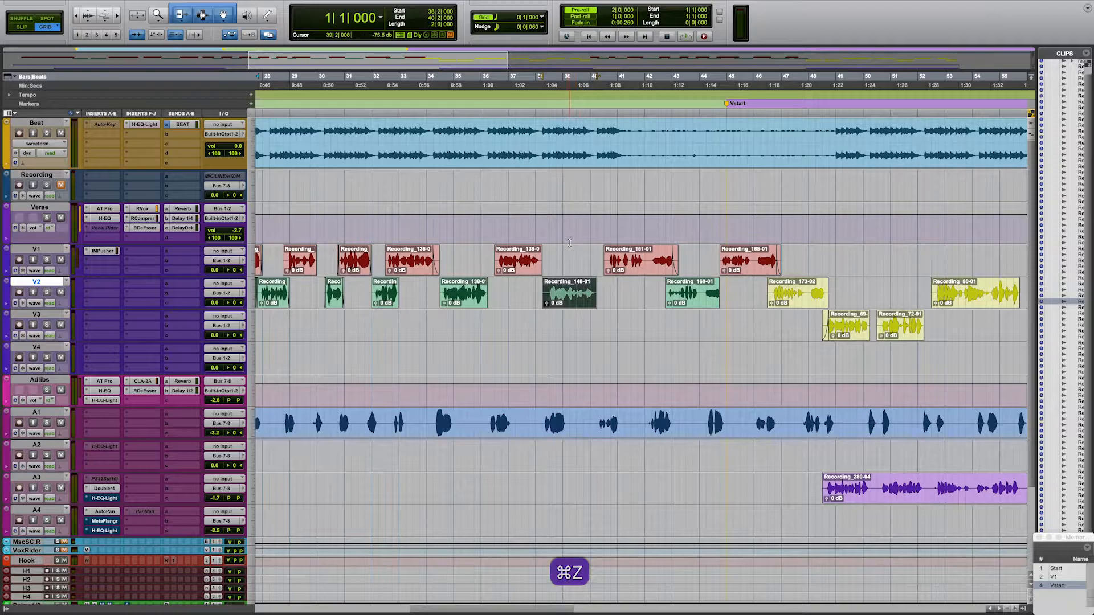
# - Copy the Recording_148-01 clip on the V2 track and try cutting and deleting it, undoing each removal
pyautogui.rightClick(565, 304)
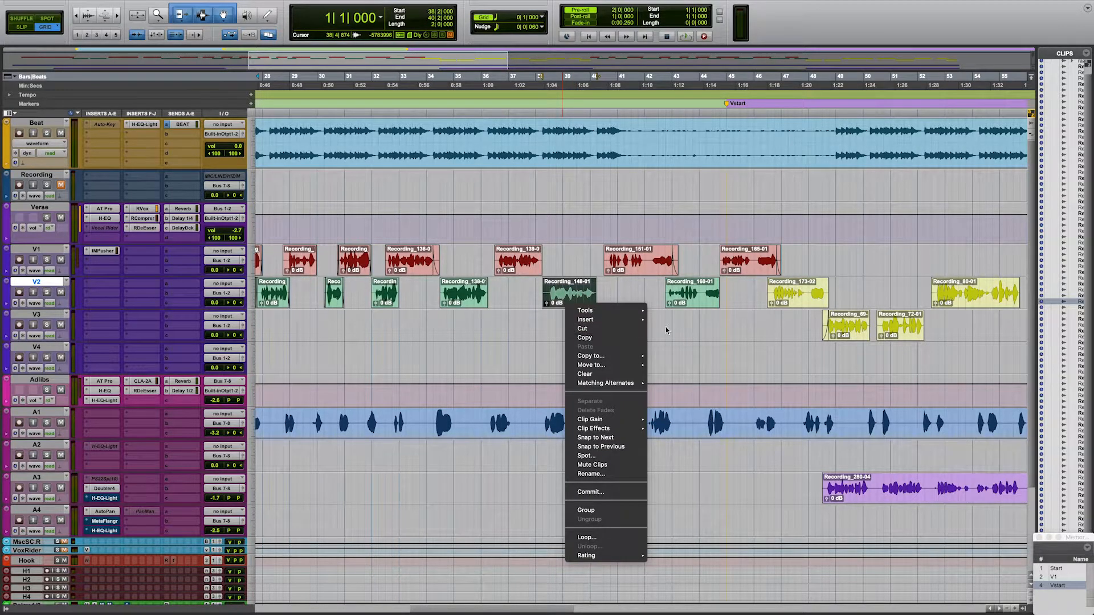
pyautogui.click(585, 337)
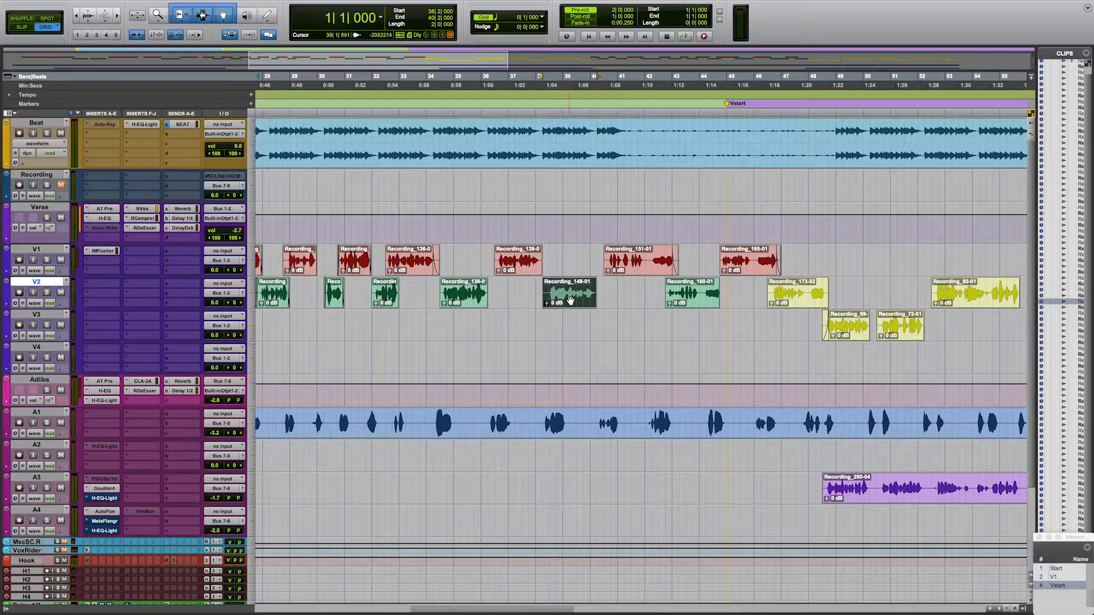
pyautogui.press('x')
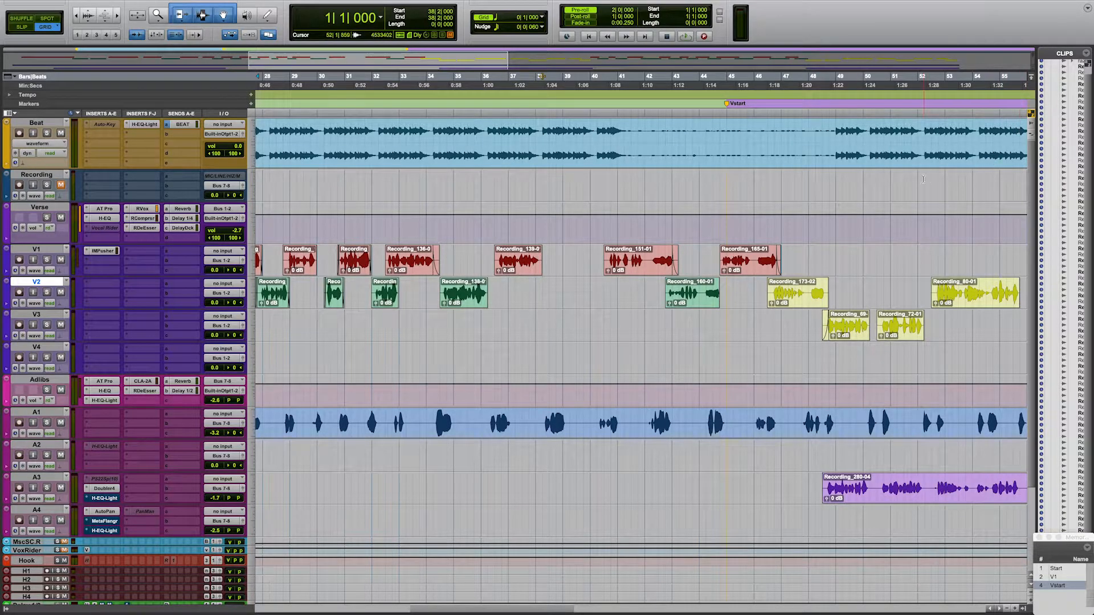
pyautogui.press('super+z')
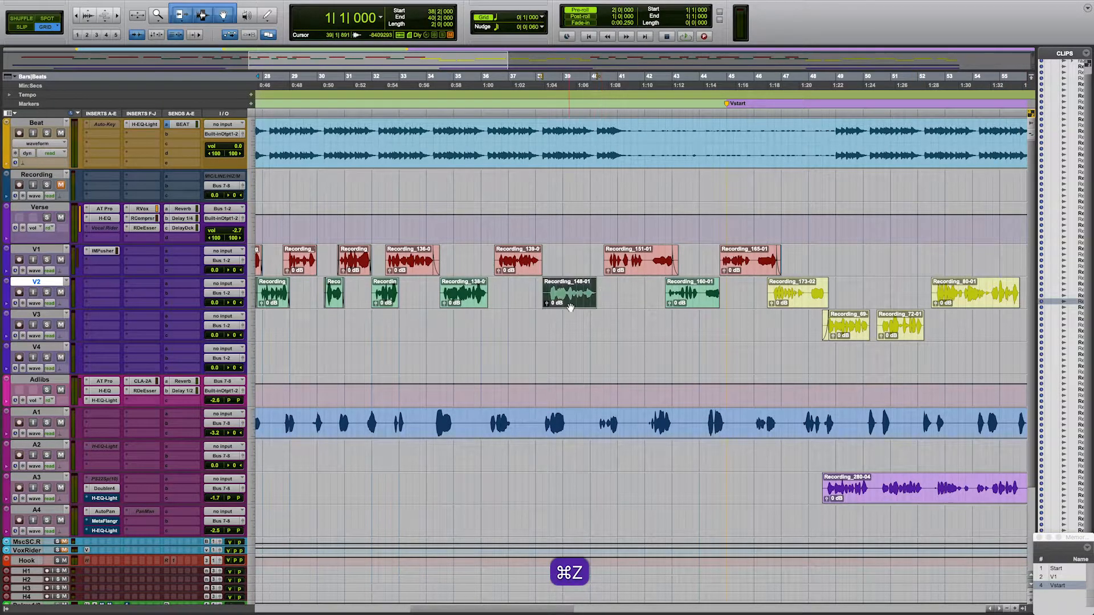
pyautogui.press('super+x')
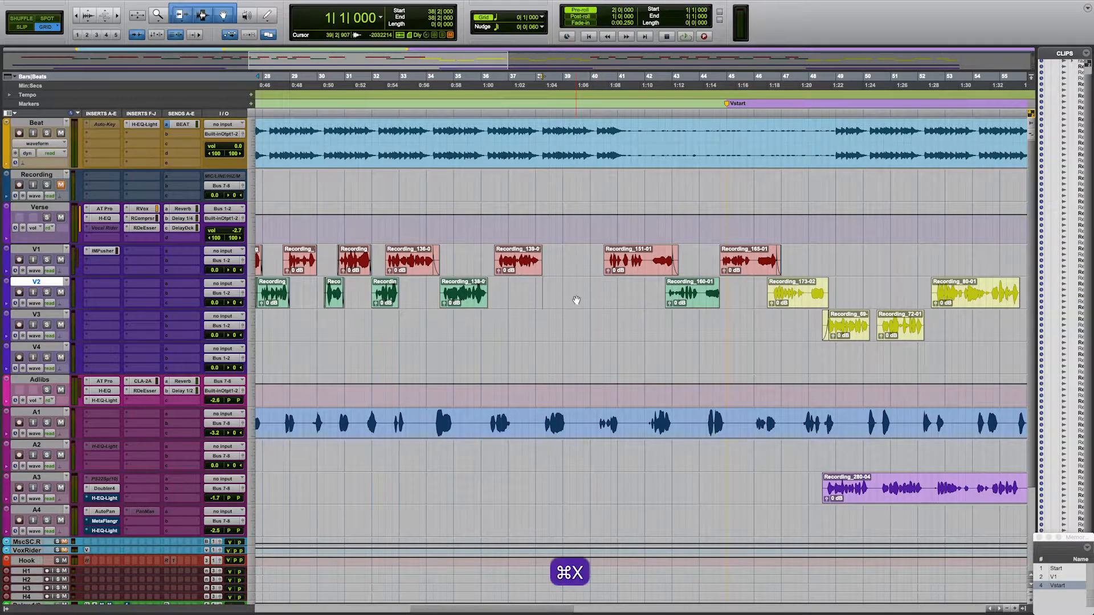
pyautogui.press('super+z')
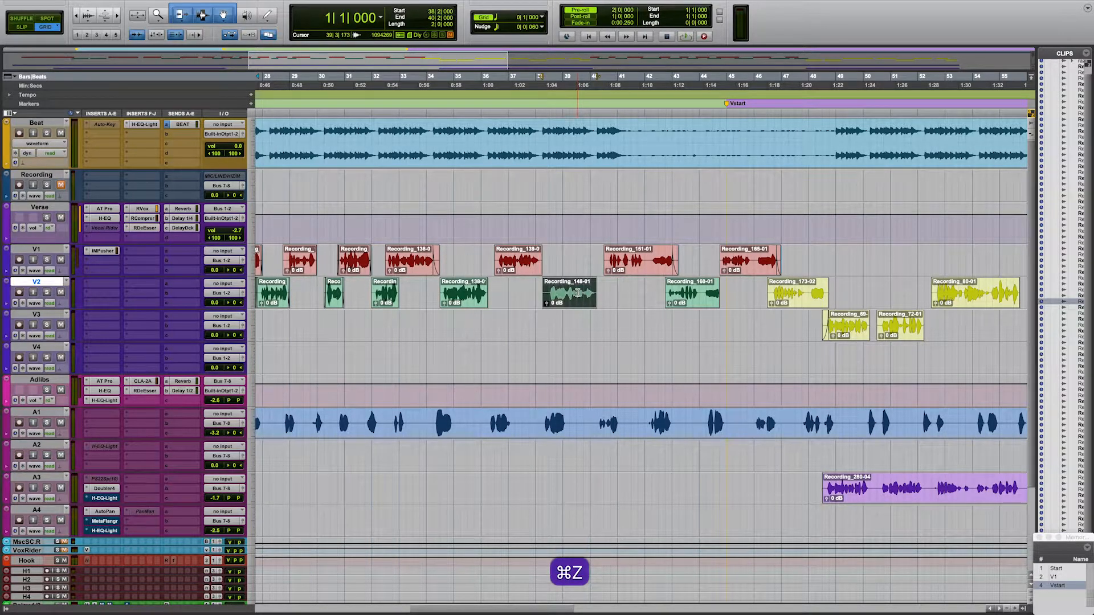
pyautogui.press('BackSpace')
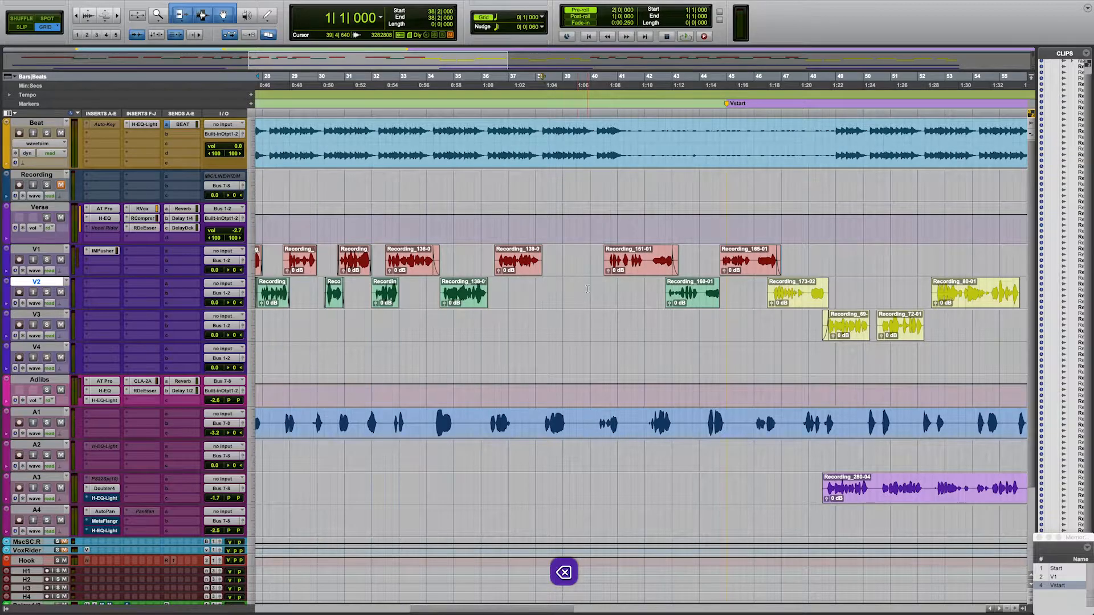
pyautogui.press('super+z')
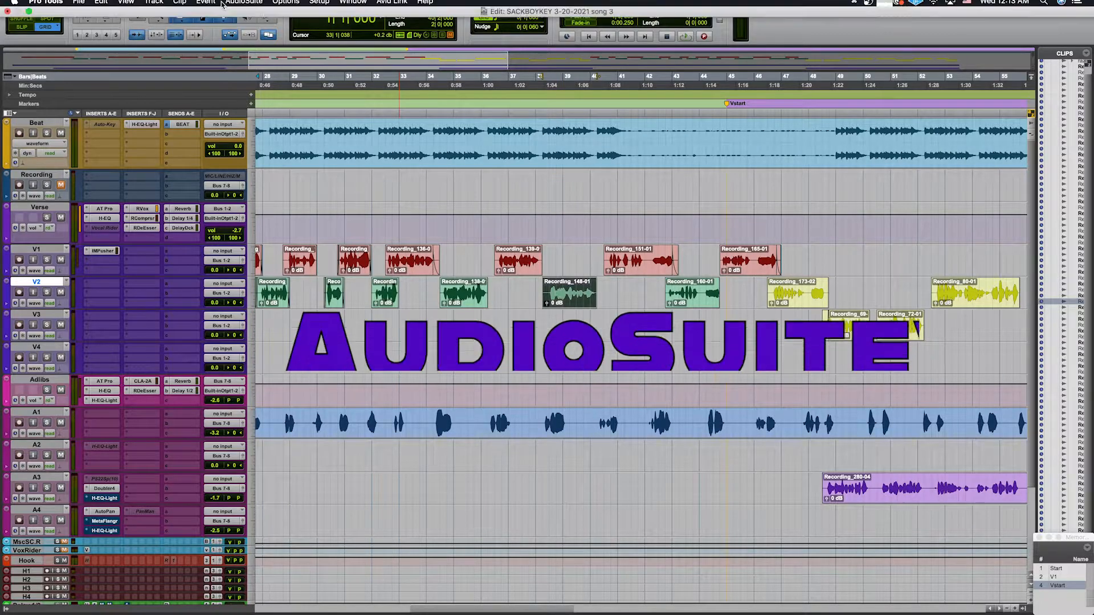
# - Render the Recording_148-01 clip through AudioSuite's Little AlterBoy with the 01 Hard Tuner preset, close the plug-in and undo the render
pyautogui.click(236, 6)
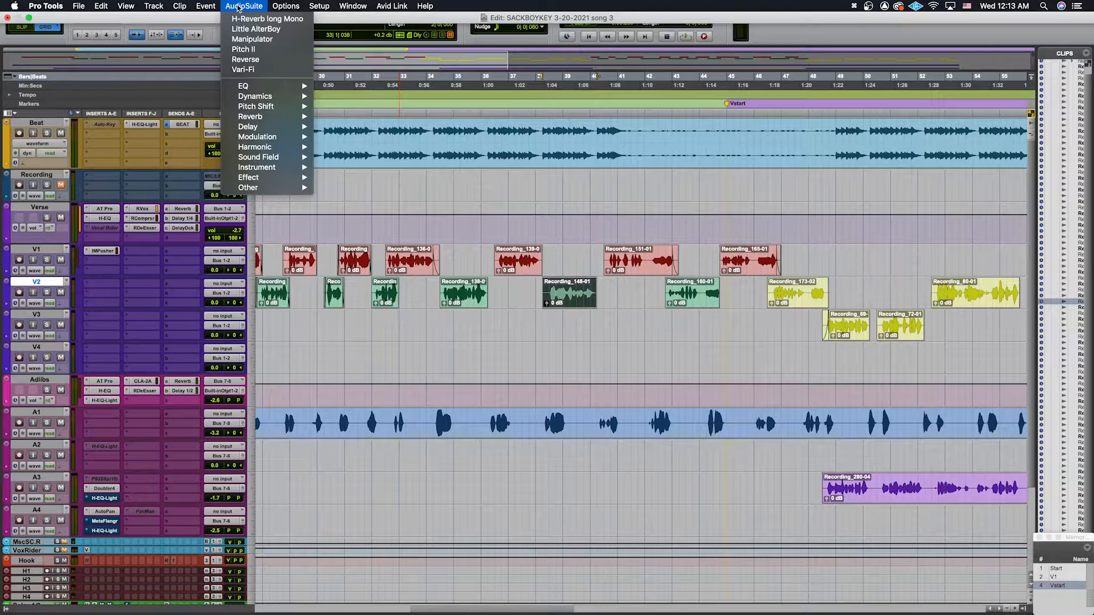
pyautogui.click(537, 201)
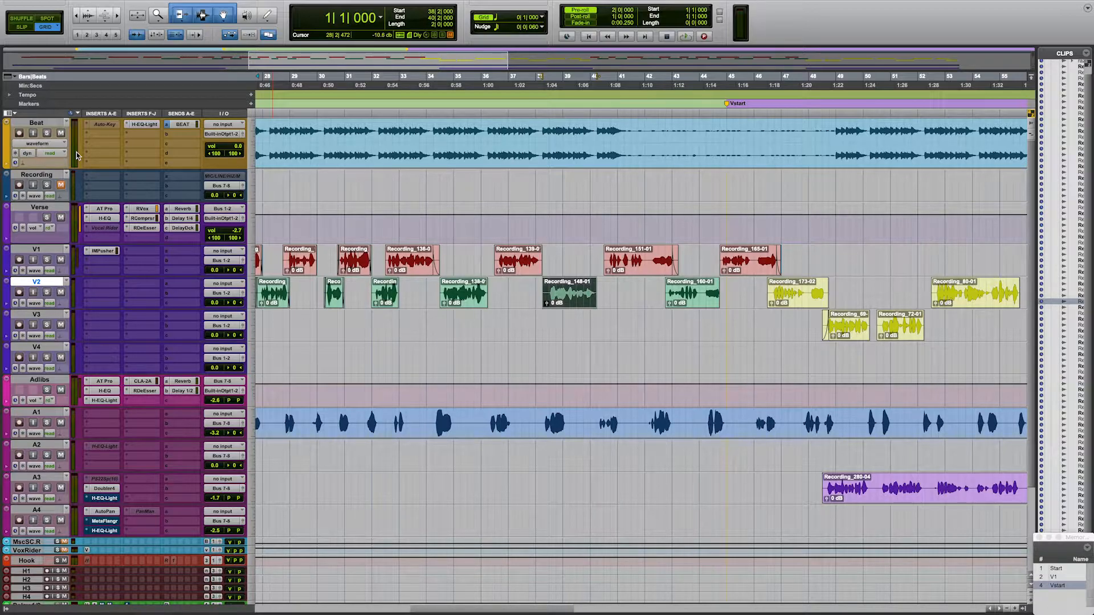
pyautogui.click(251, 9)
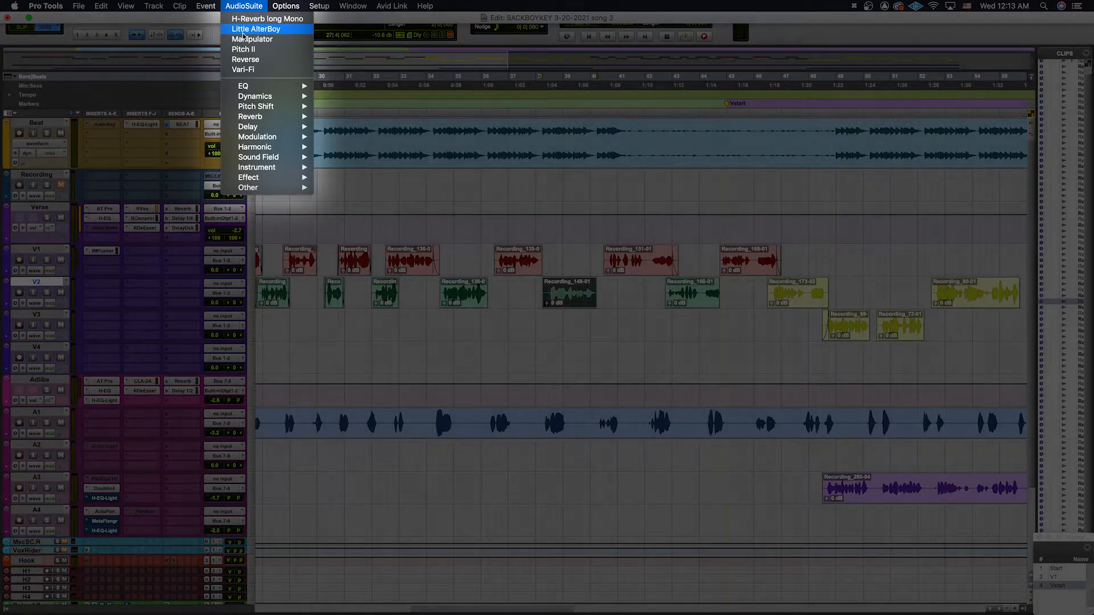
pyautogui.click(243, 32)
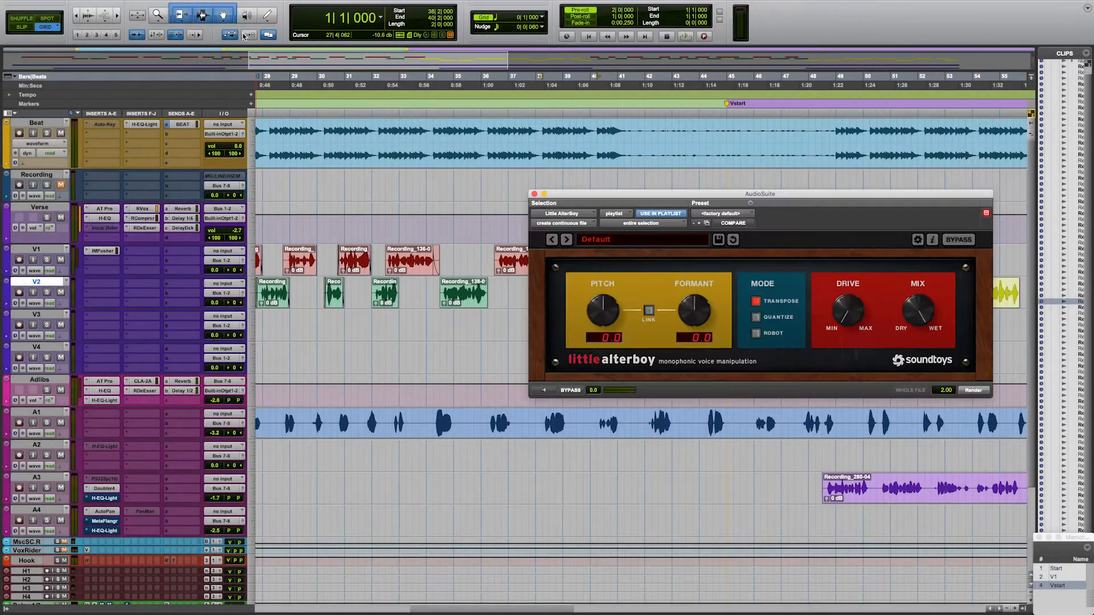
pyautogui.moveTo(746, 196); pyautogui.dragTo(443, 356)
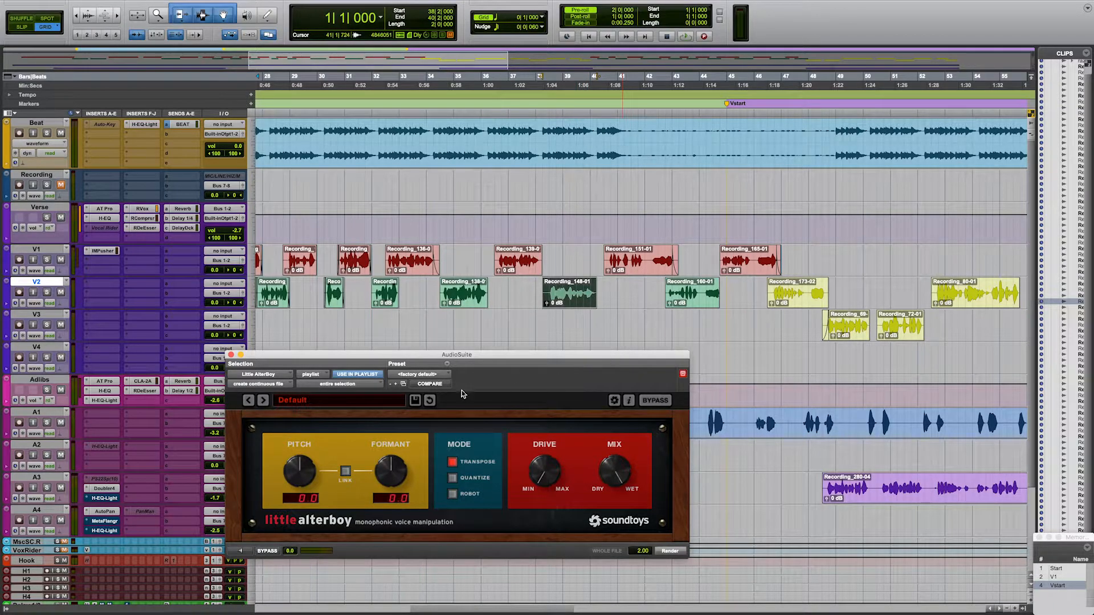
pyautogui.click(263, 400)
pyautogui.click(669, 552)
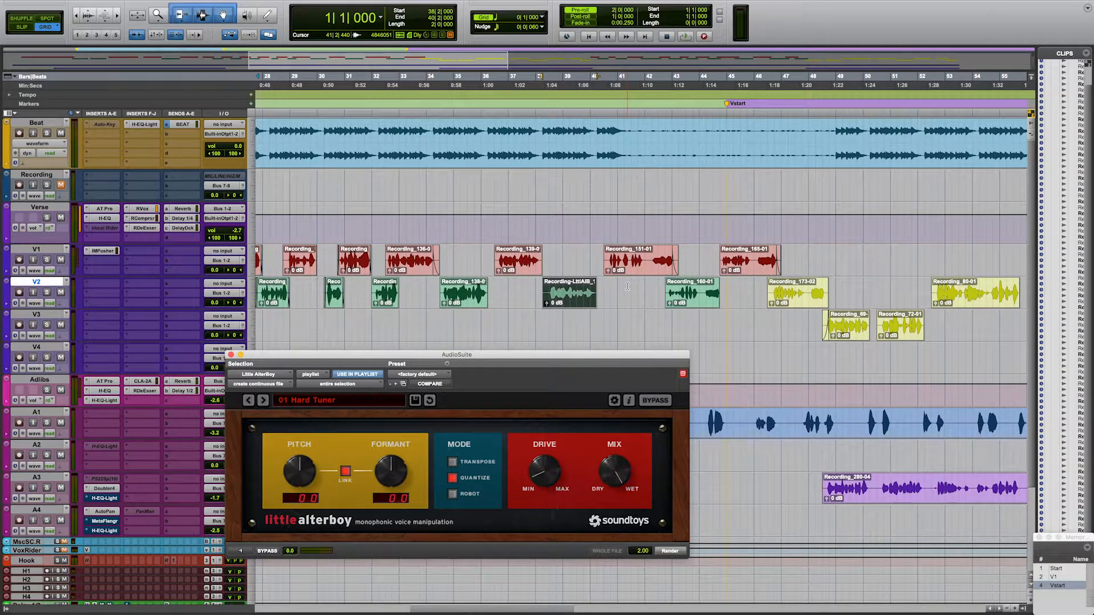
pyautogui.click(231, 355)
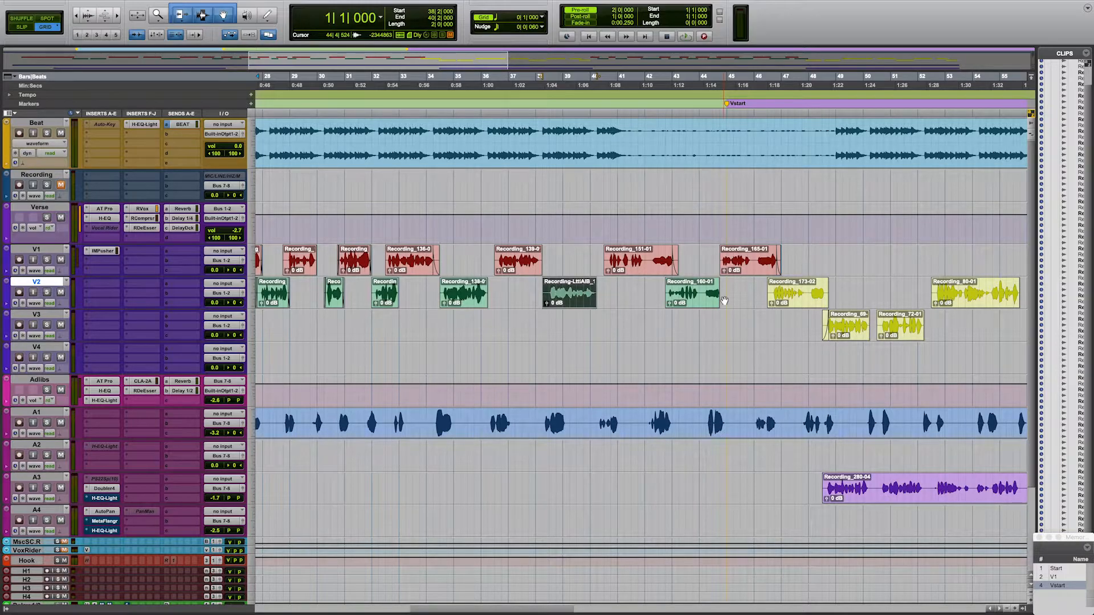
pyautogui.press('super+z')
# - Reopen Little AlterBoy from AudioSuite for the Recording_148-01 clip and play the unprocessed passage from bar 37, beat 2
pyautogui.click(557, 83)
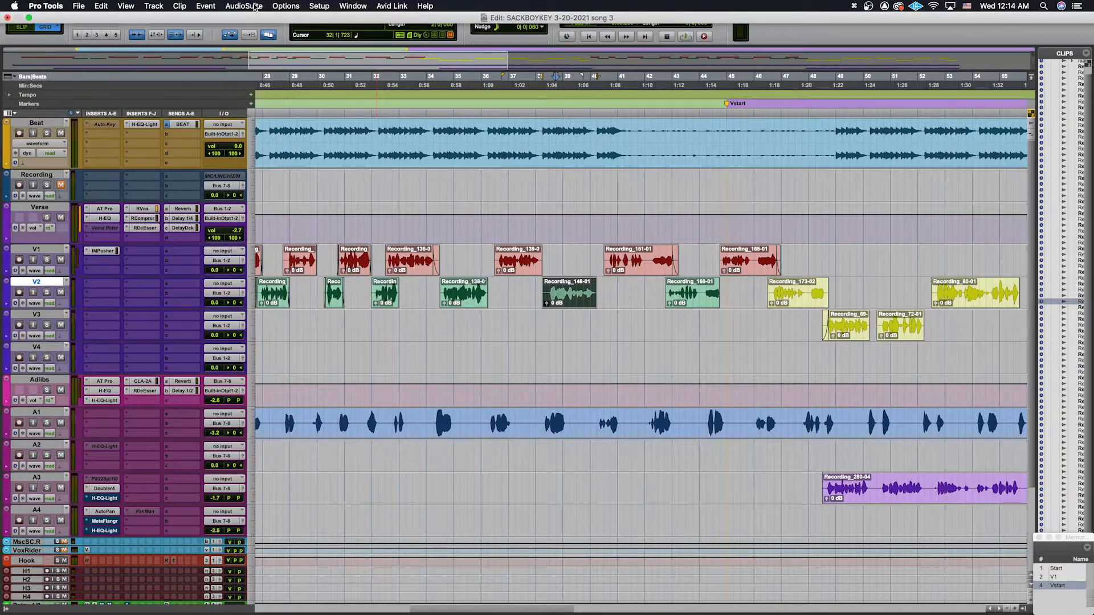
pyautogui.click(255, 7)
pyautogui.click(257, 32)
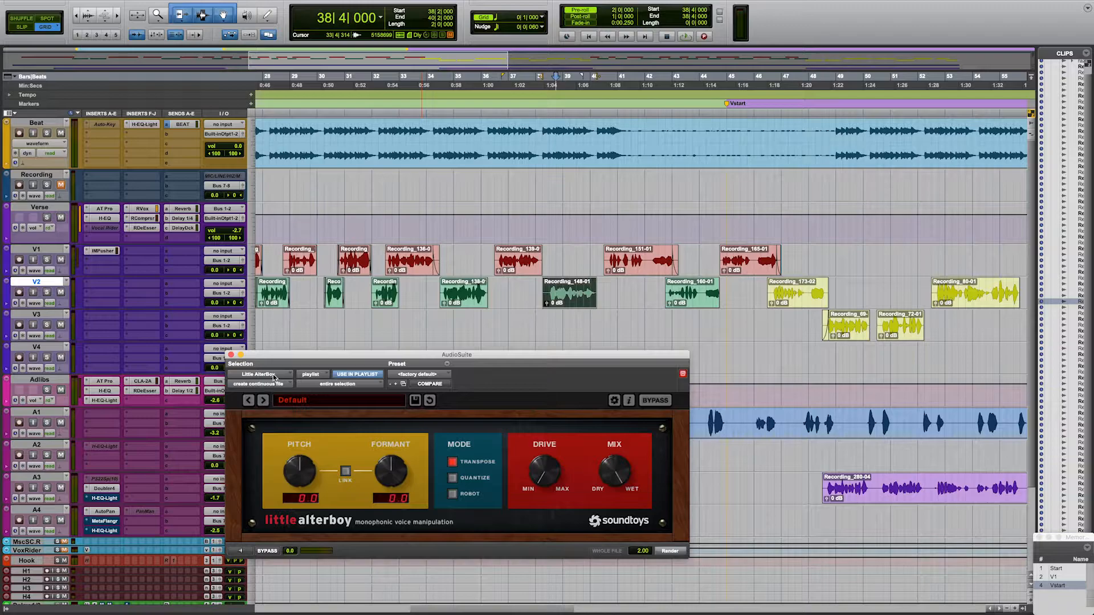
pyautogui.click(562, 278)
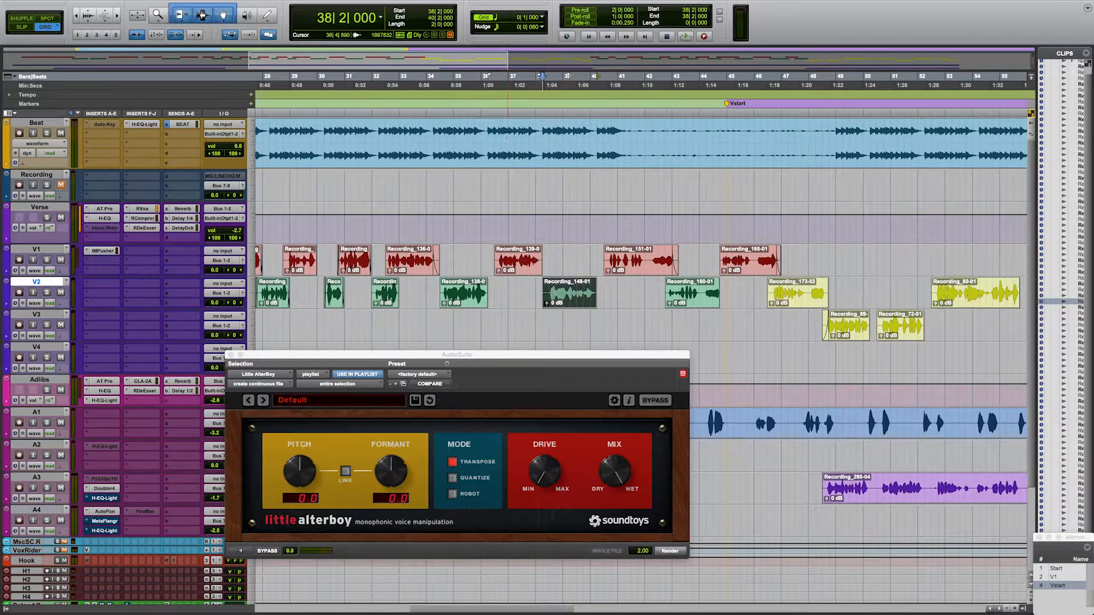
pyautogui.click(514, 87)
pyautogui.press('space')
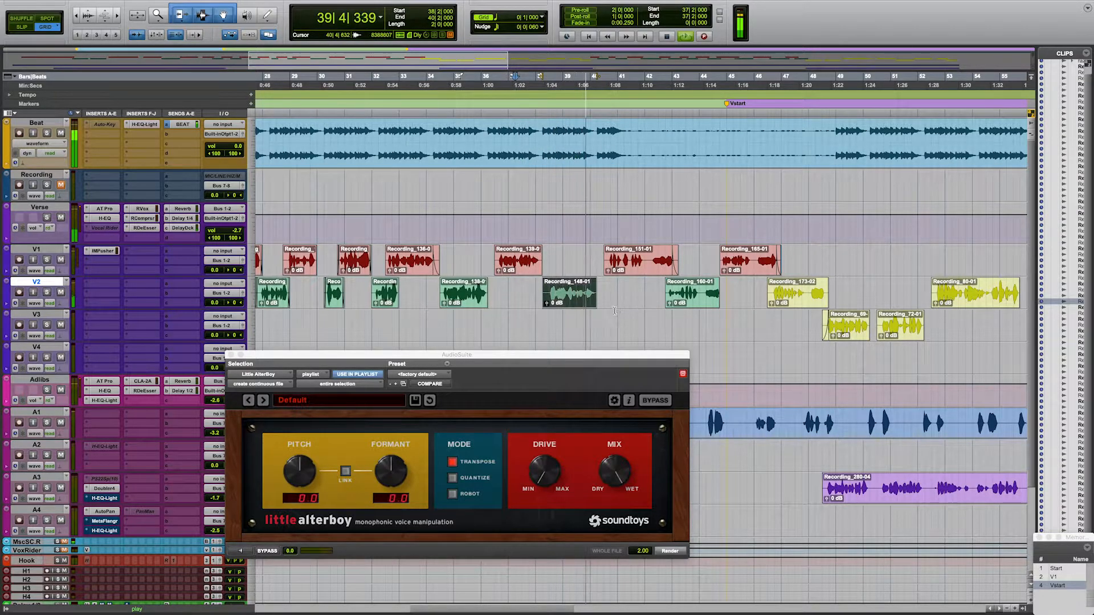
pyautogui.press('space')
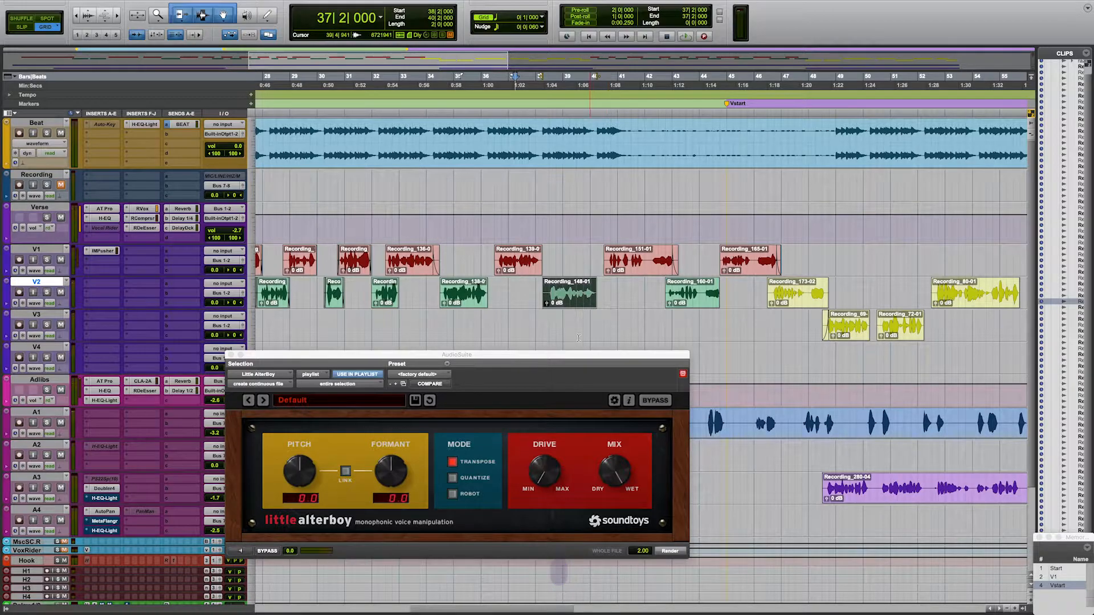
# - Load the 08 High Octave Double preset in Little AlterBoy, raise Mix to fully wet and preview the effect
pyautogui.click(296, 400)
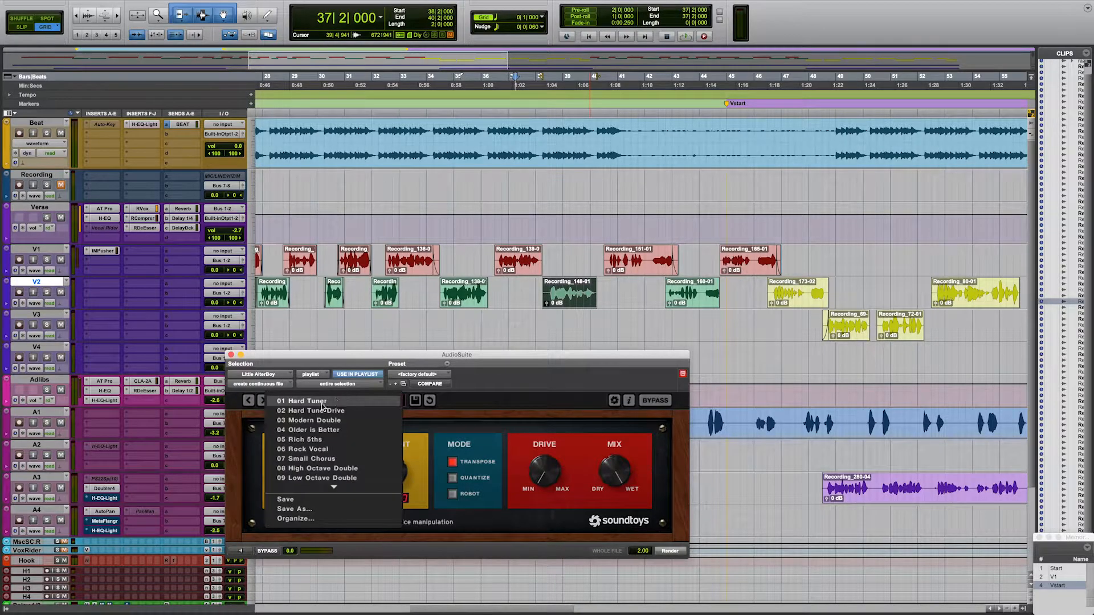
pyautogui.click(320, 468)
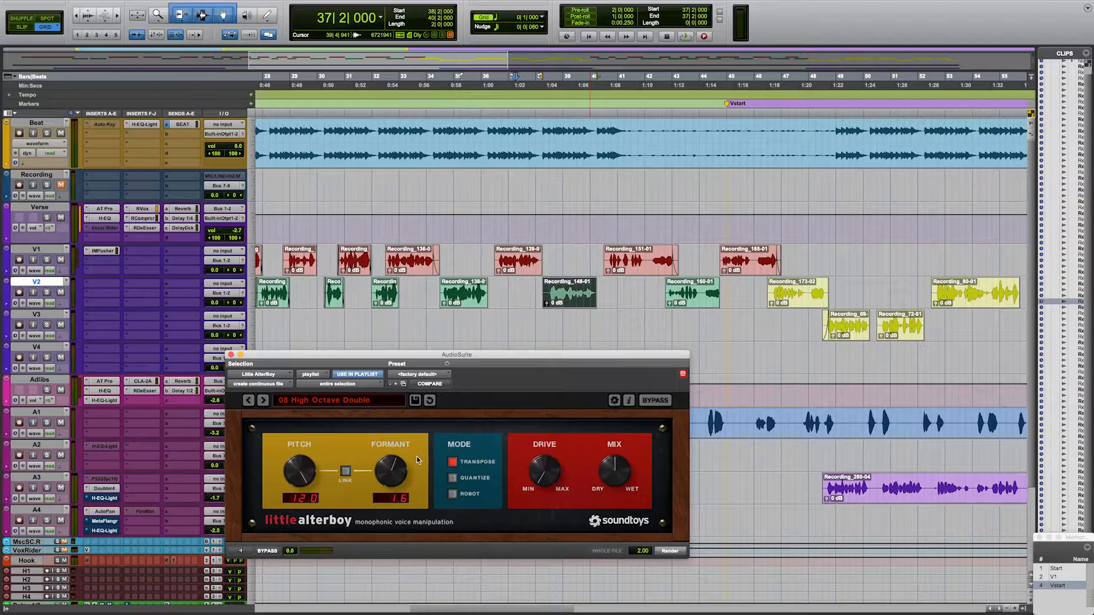
pyautogui.moveTo(603, 482); pyautogui.dragTo(604, 476)
pyautogui.click(242, 552)
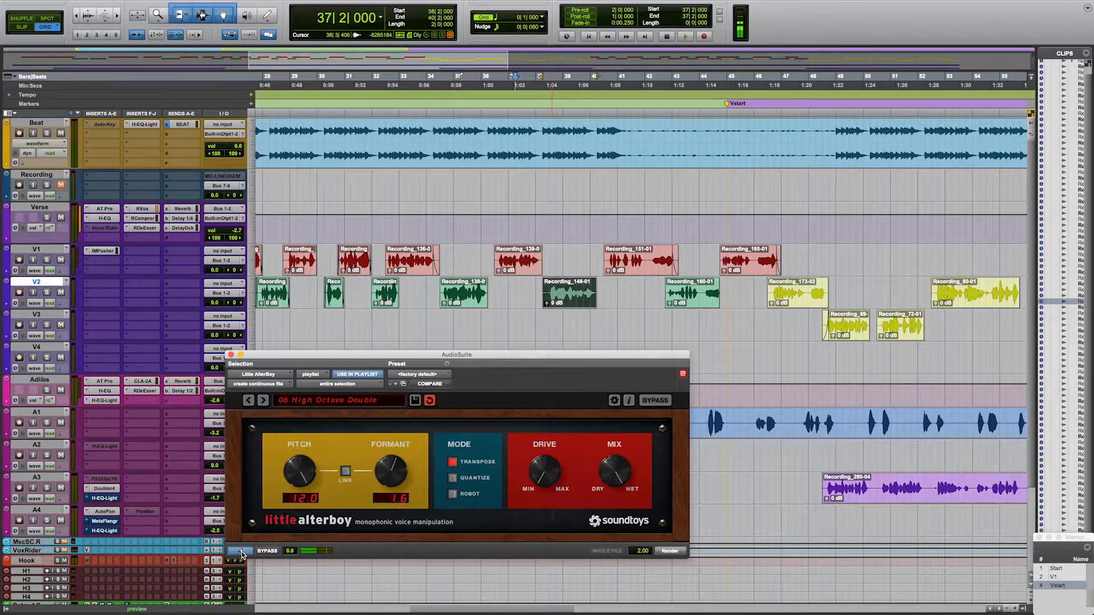
pyautogui.click(242, 551)
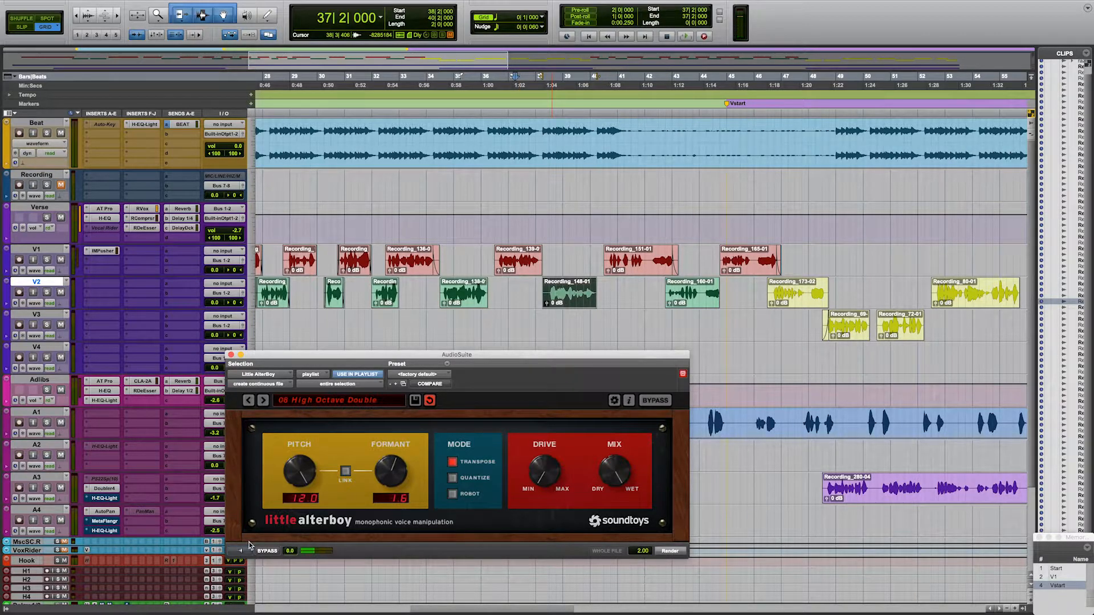
# - Set Little AlterBoy's Formant to 6.1, preview it and render the effect onto the selected V2 clip, closing the plug-in
pyautogui.moveTo(397, 478); pyautogui.dragTo(406, 462)
pyautogui.click(249, 552)
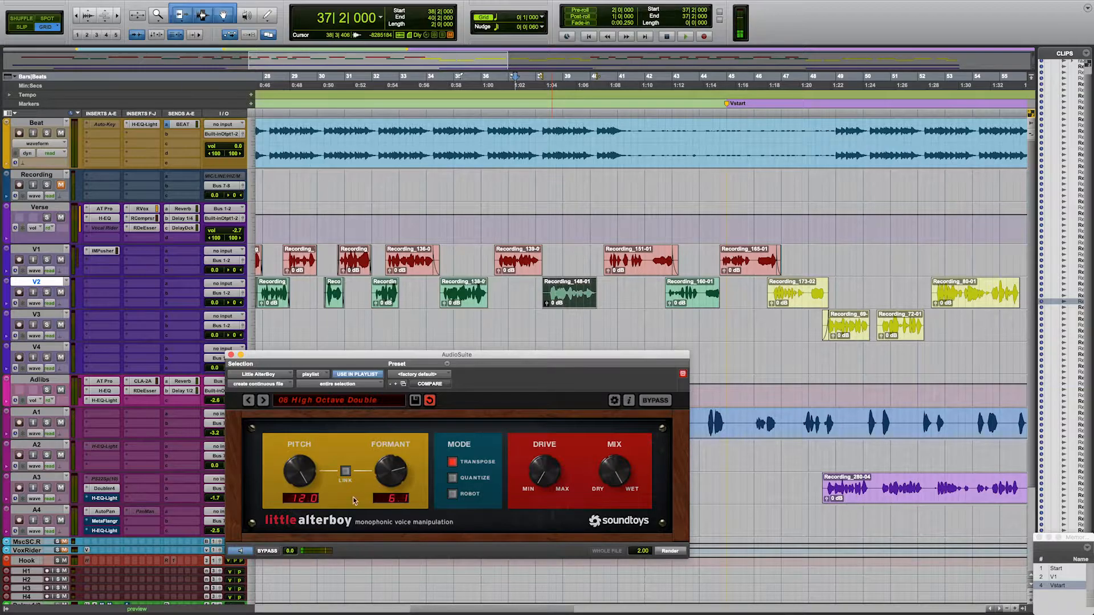
pyautogui.click(245, 551)
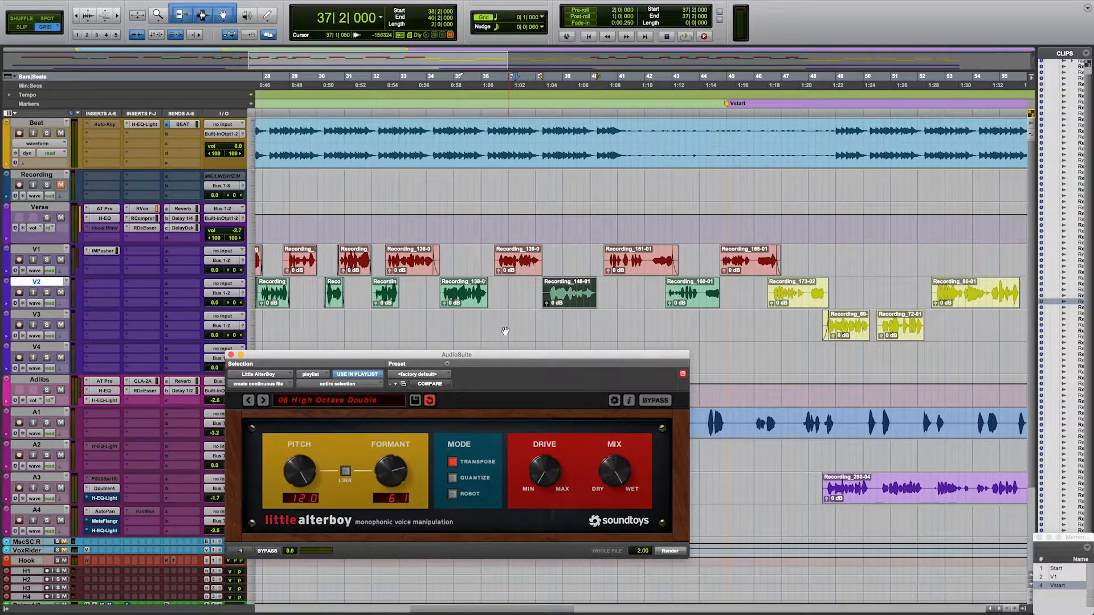
pyautogui.click(675, 551)
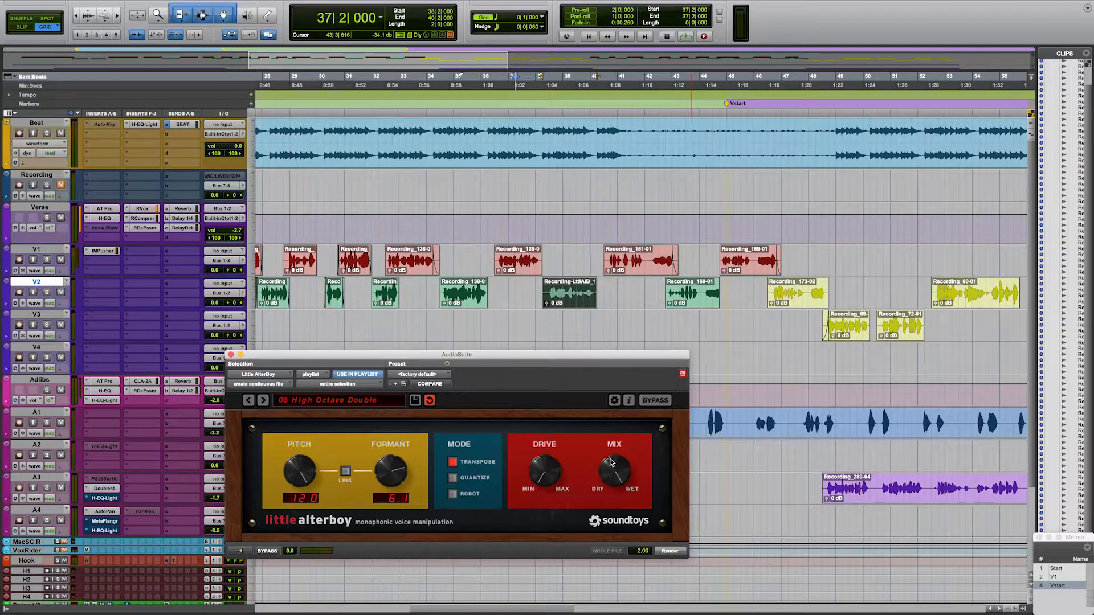
pyautogui.click(231, 356)
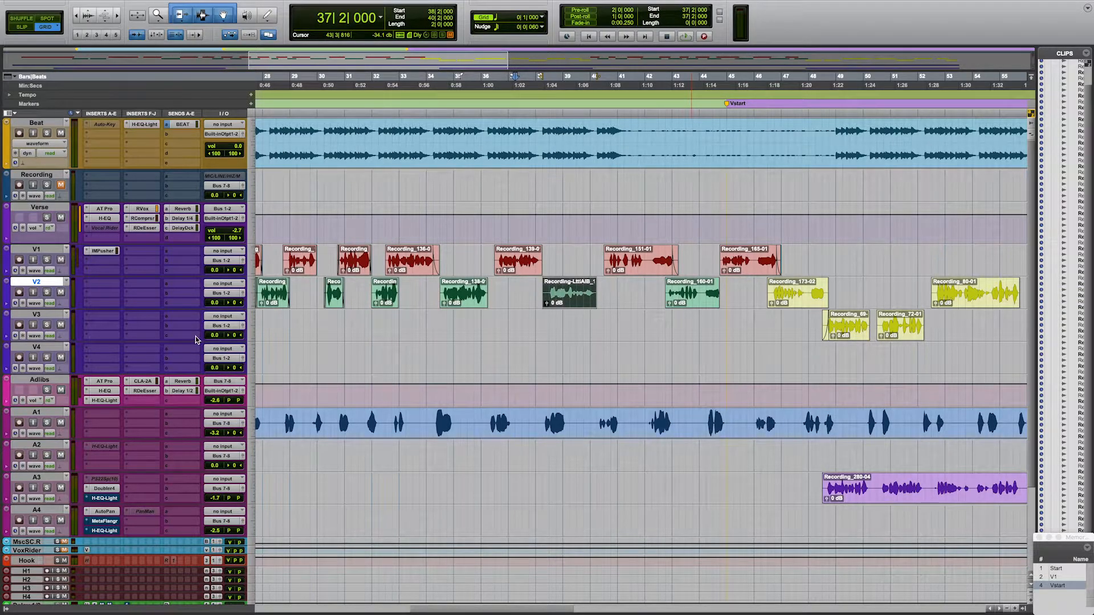
# - Play back the rendered clip on track V2 from bar 37, beat 2, and stop playback
pyautogui.press('space')
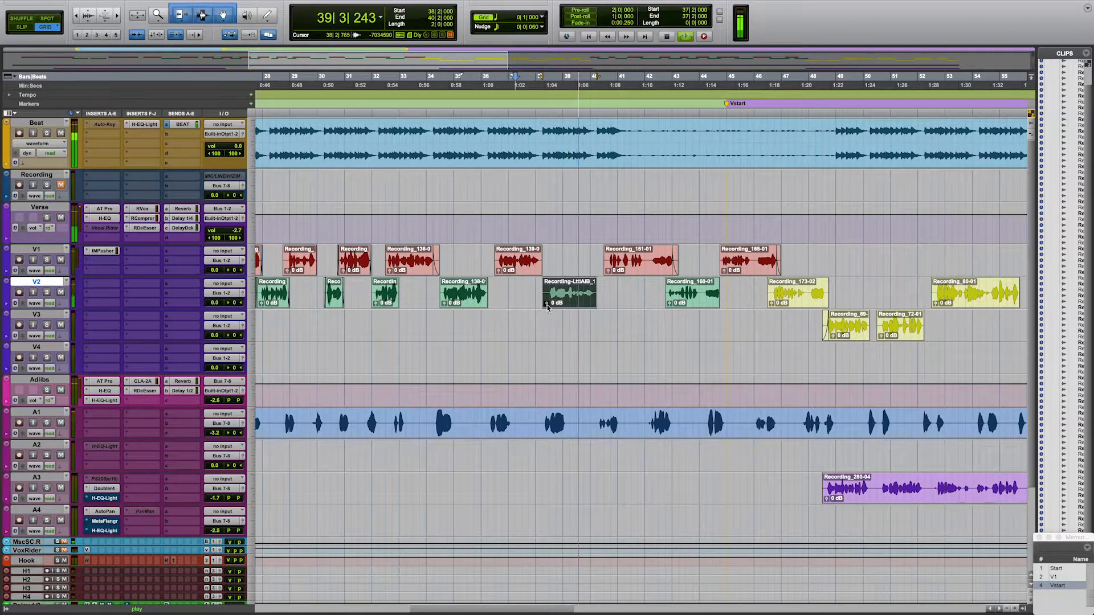
pyautogui.press('space')
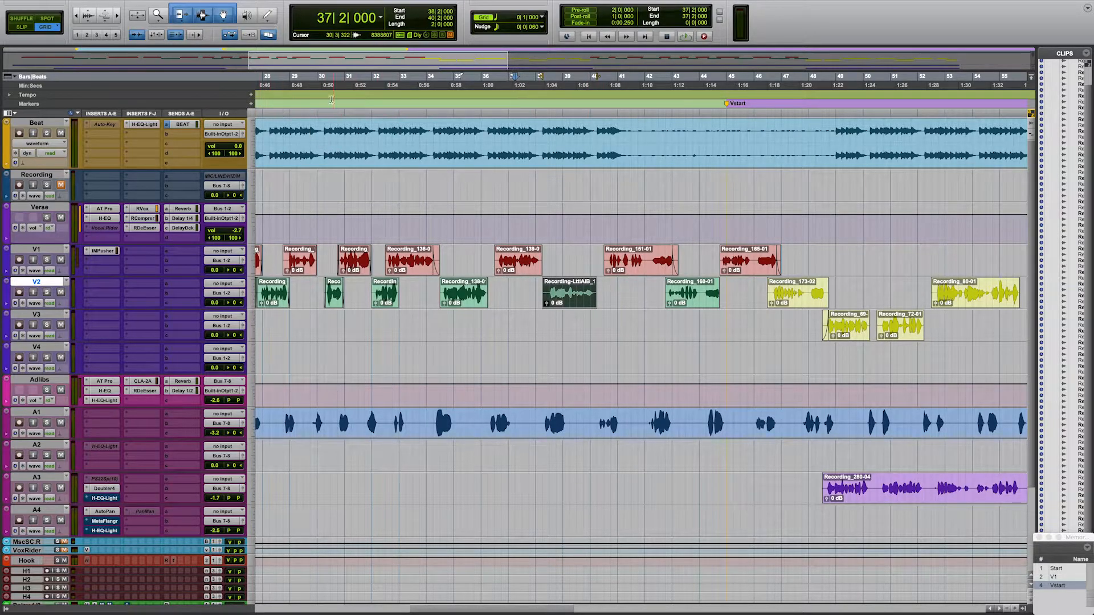
pyautogui.moveTo(253, 3)
pyautogui.click(245, 6)
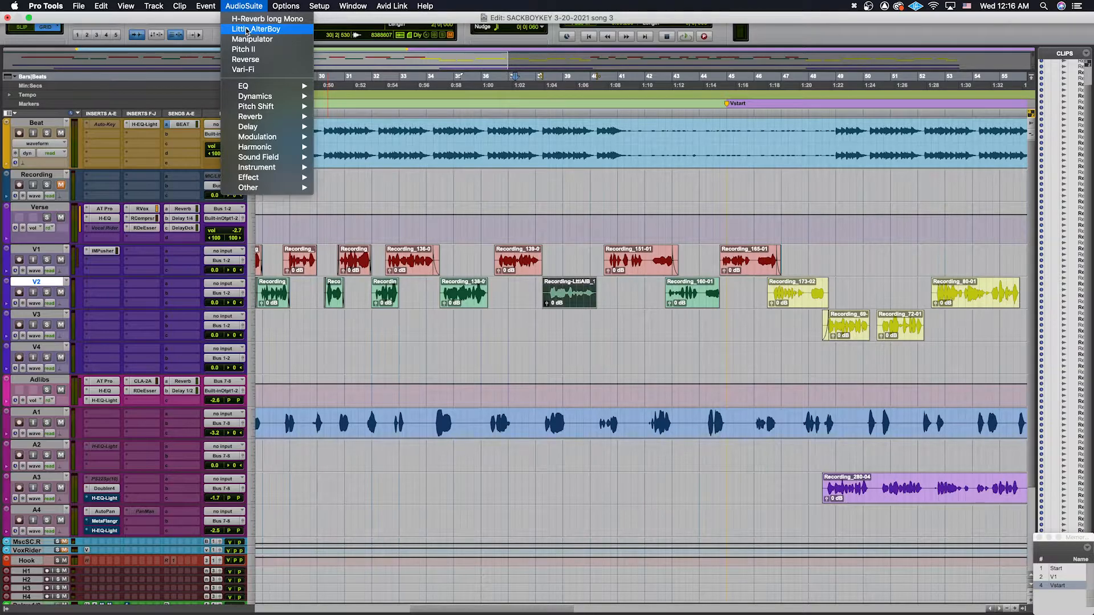
pyautogui.click(247, 30)
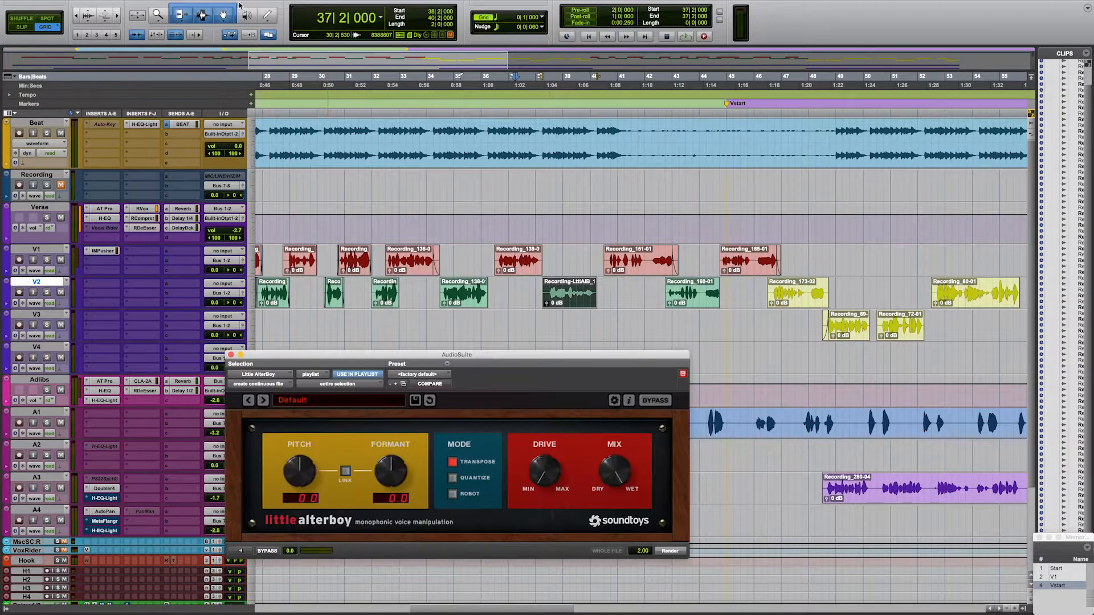
pyautogui.click(230, 354)
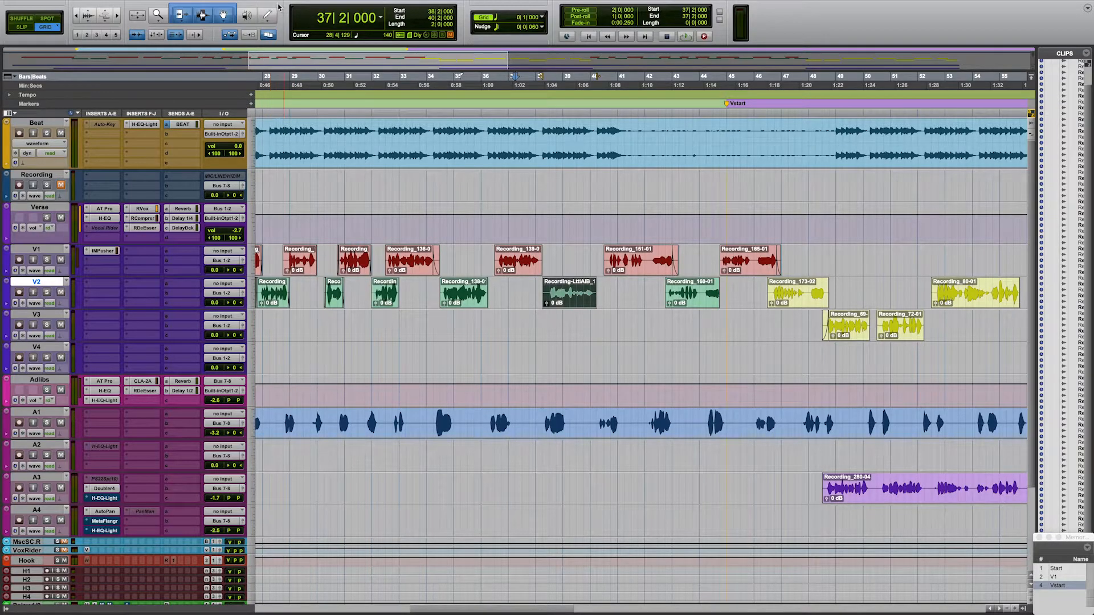
# - Remove Little AlterBoy from the AudioSuite favorites and check the shortened favorites list
pyautogui.click(251, 7)
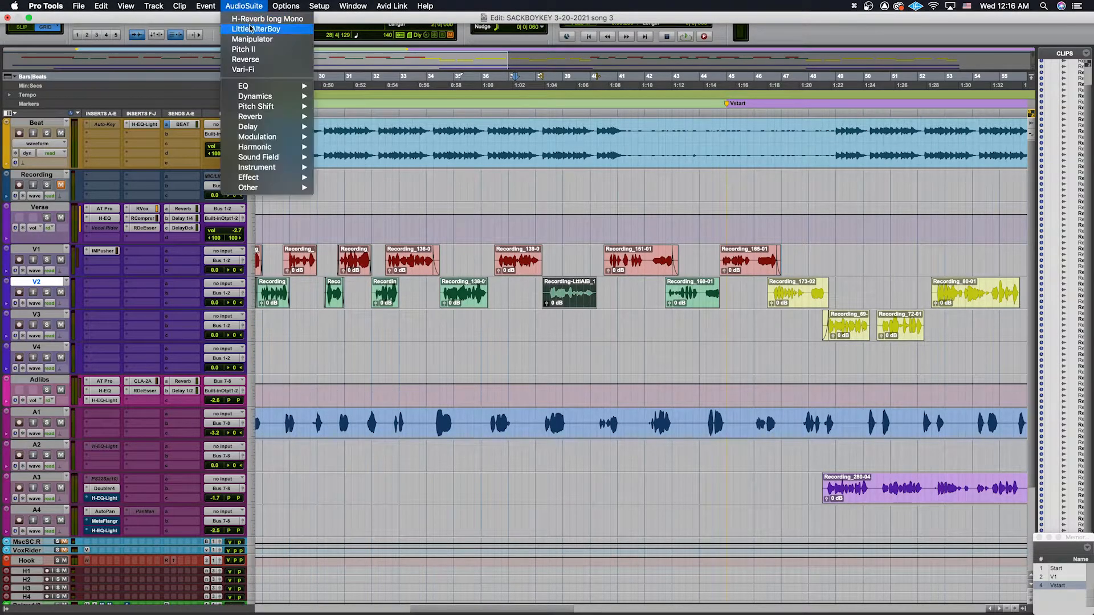
pyautogui.keyDown('super'); pyautogui.click(250, 30); pyautogui.keyUp('super')
pyautogui.click(242, 4)
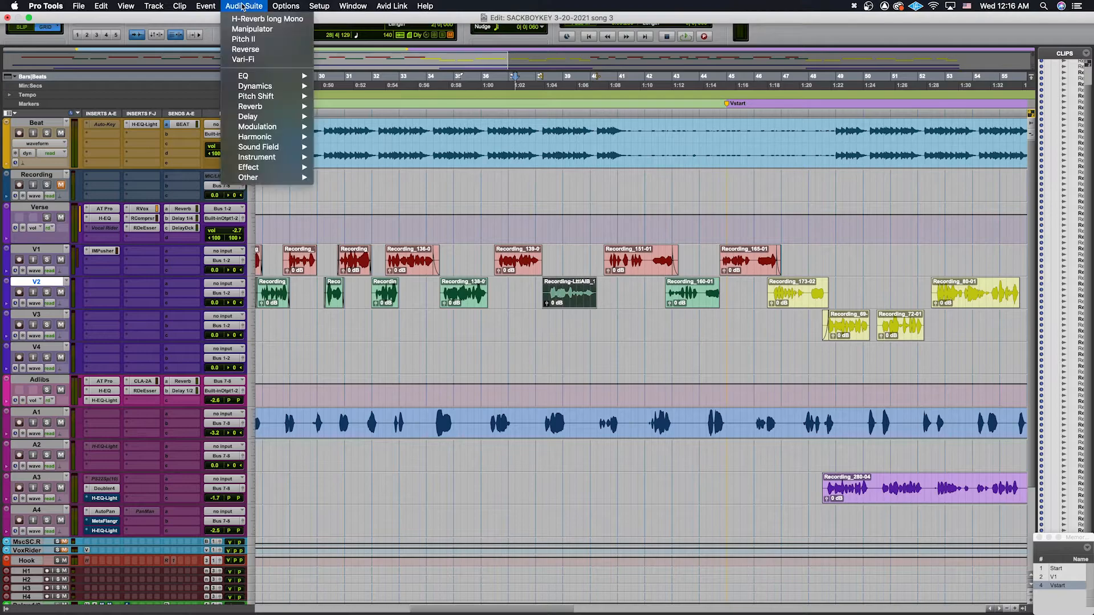
pyautogui.click(248, 4)
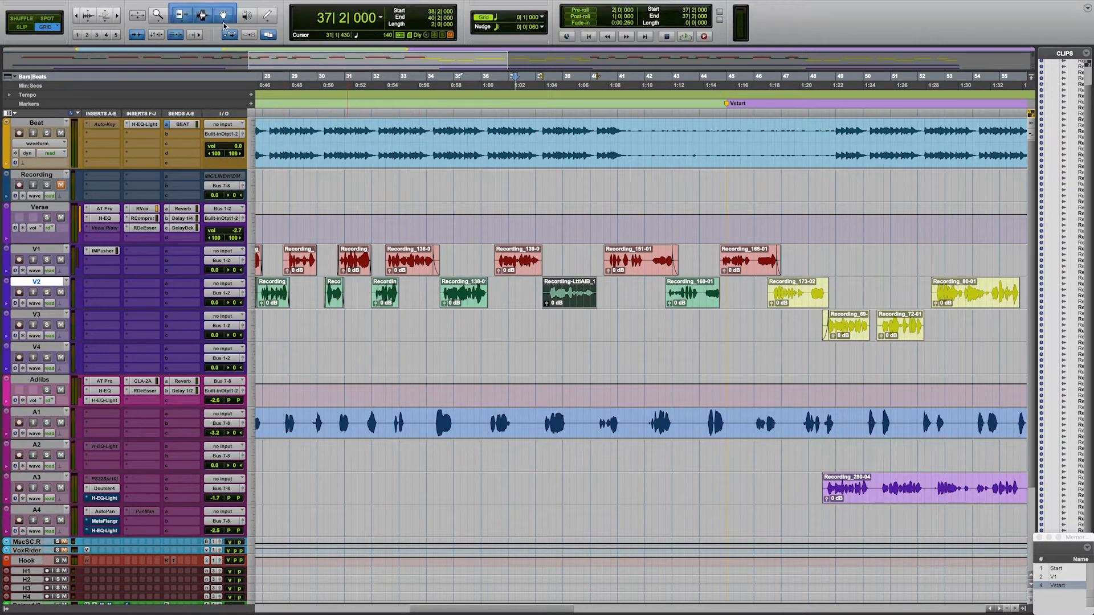
# - Add Little AlterBoy from the Pitch Shift category to the AudioSuite favorites and check the list
pyautogui.moveTo(240, 2)
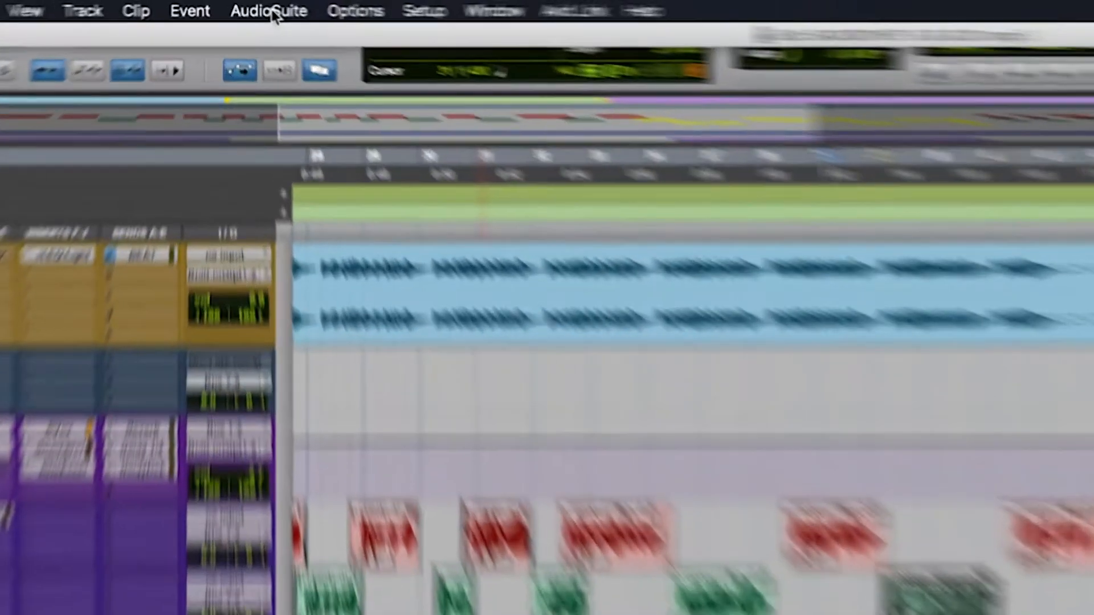
pyautogui.click(272, 13)
pyautogui.moveTo(304, 205)
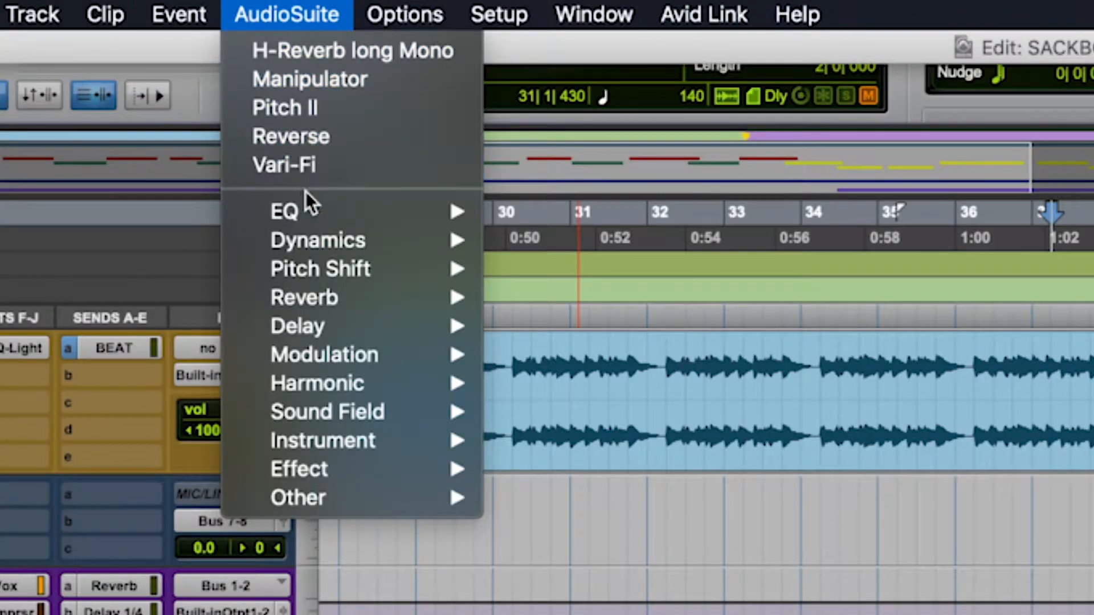
pyautogui.moveTo(257, 99)
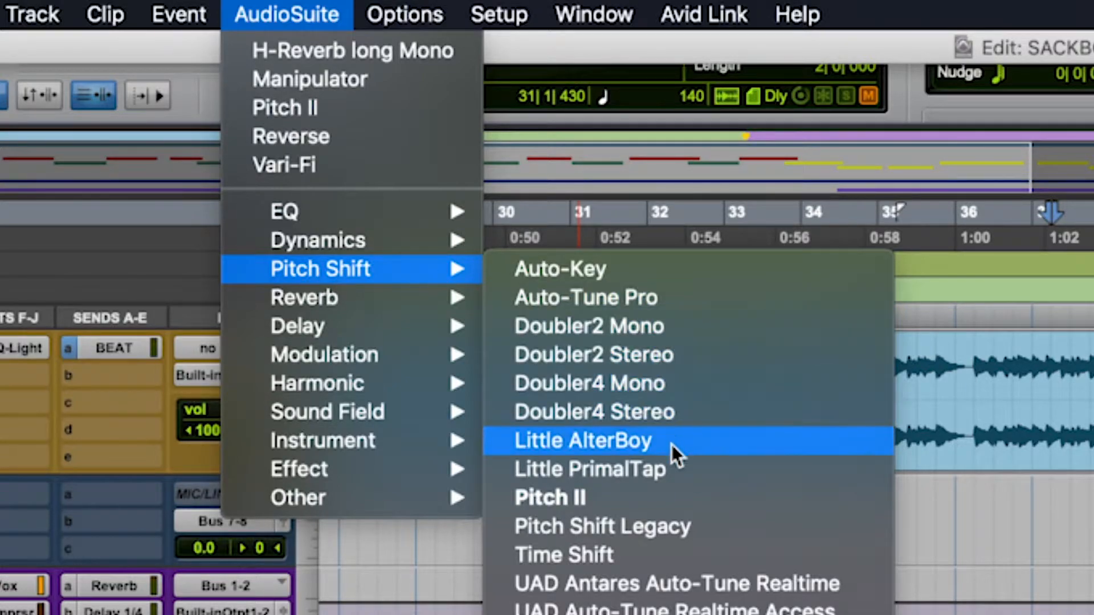
pyautogui.click(643, 446)
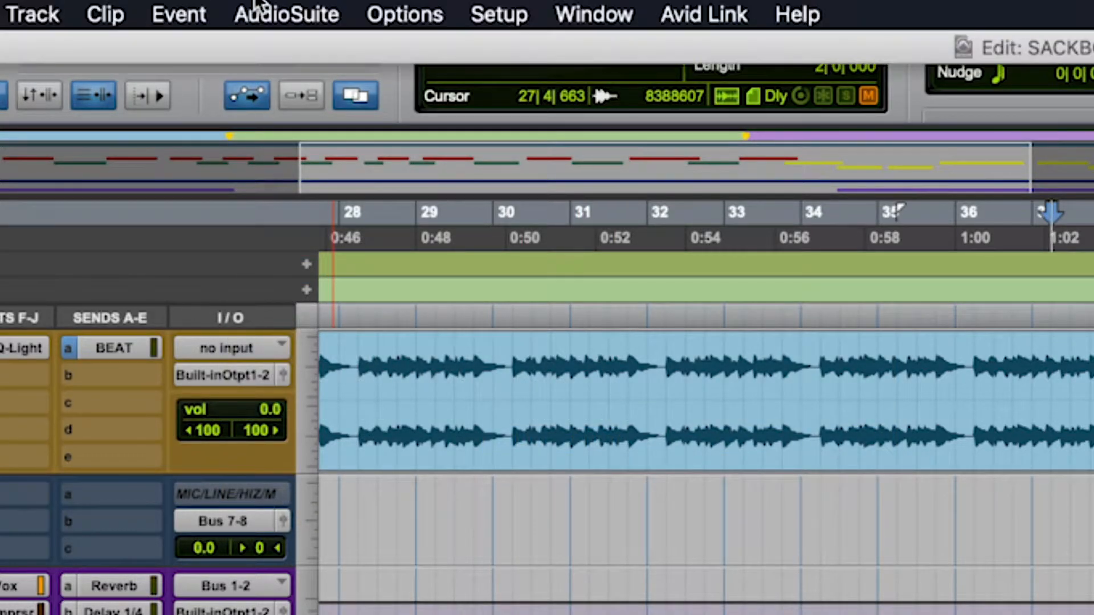
pyautogui.click(267, 16)
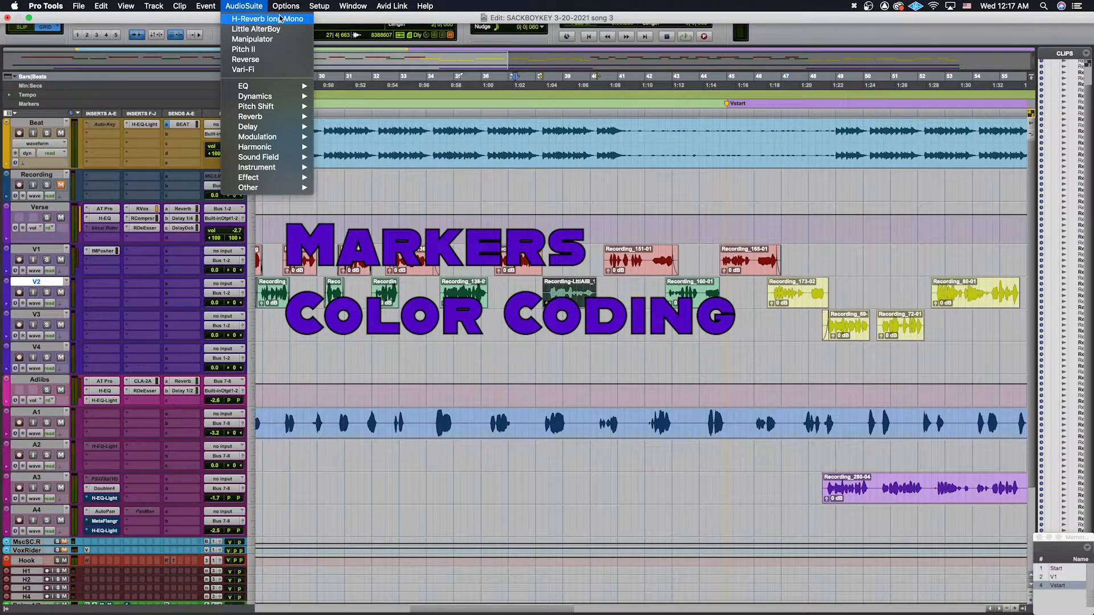
pyautogui.click(360, 187)
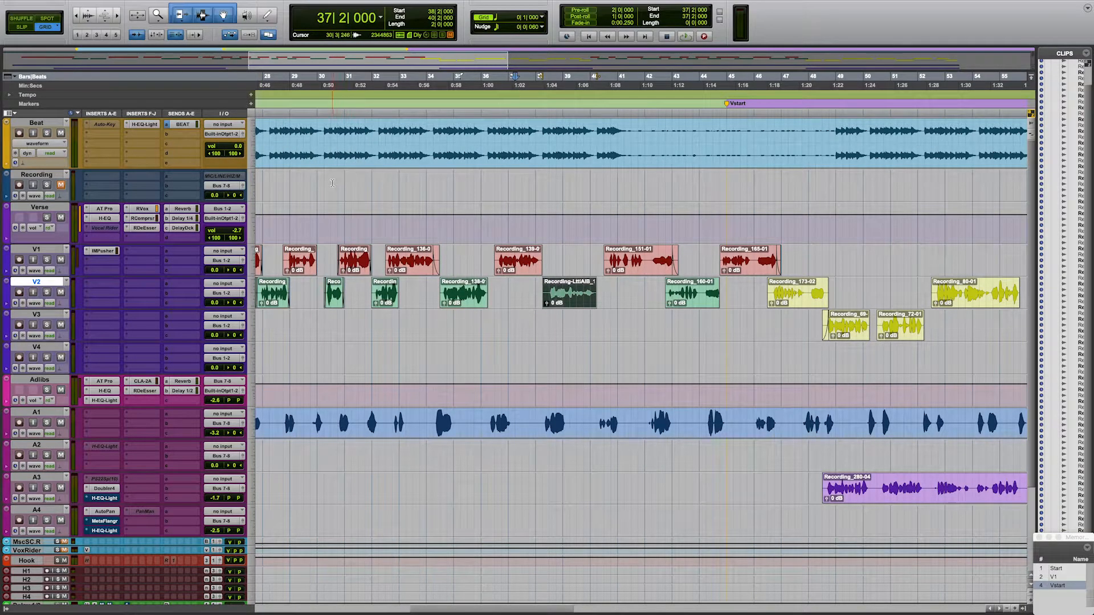
# - Look over the song's color-coded clips and markers across the timeline and jump to the V1 marker
pyautogui.press('r')
pyautogui.press('r')
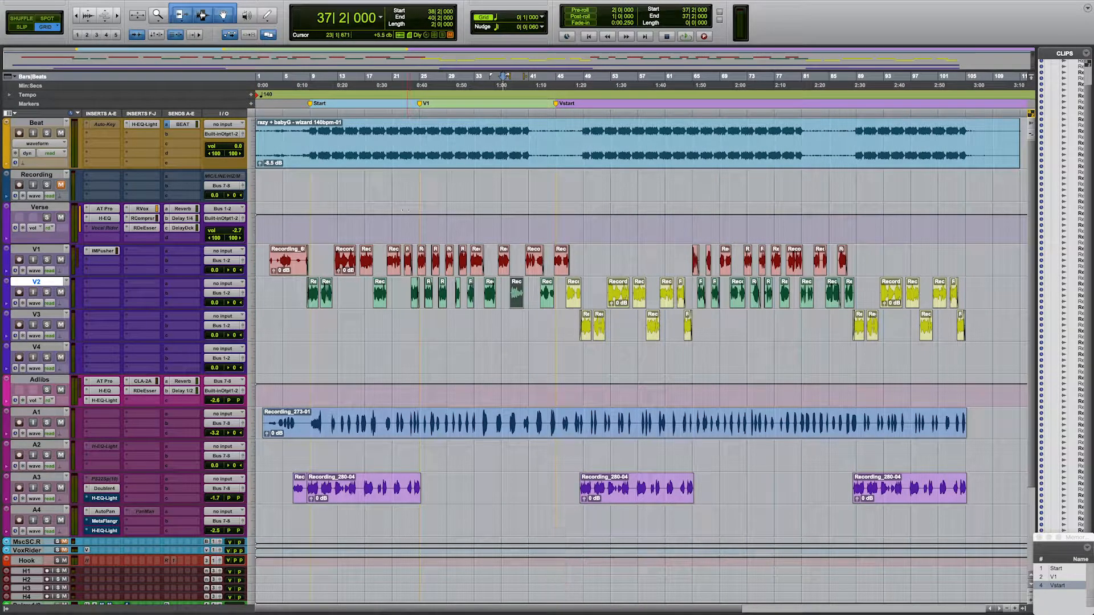
pyautogui.press('t')
pyautogui.press('t')
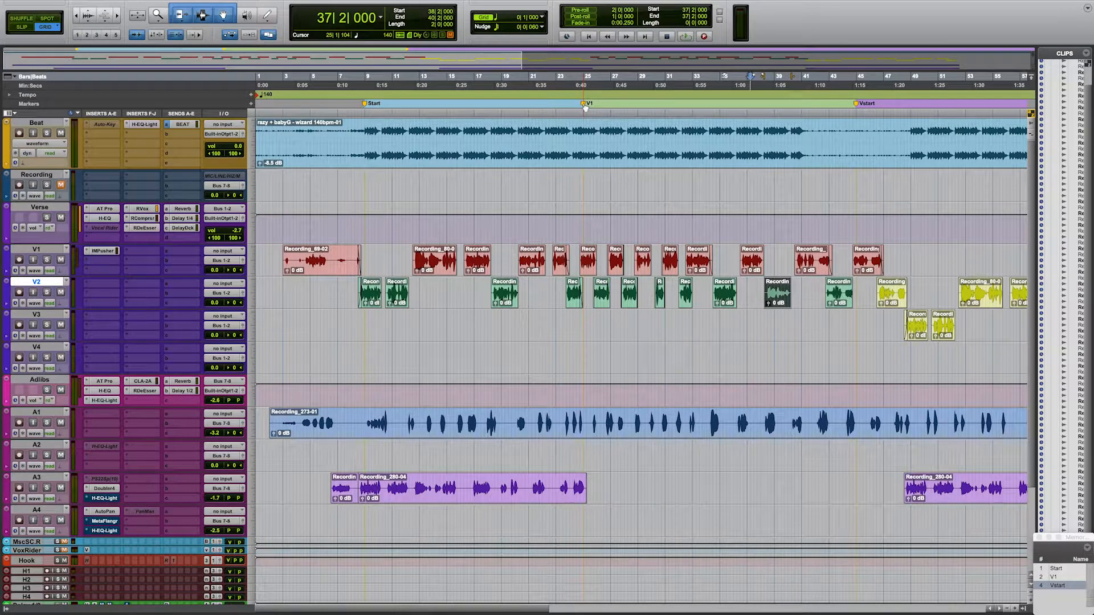
pyautogui.hscroll(10, 814, 191)
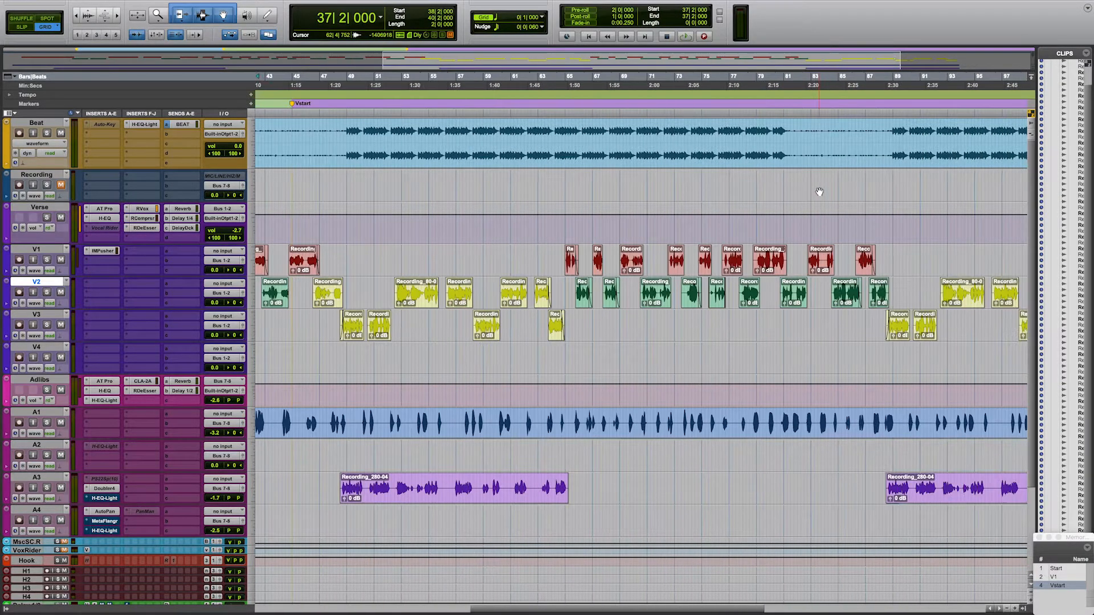
pyautogui.hscroll(1, 819, 192)
pyautogui.hscroll(-11, 814, 194)
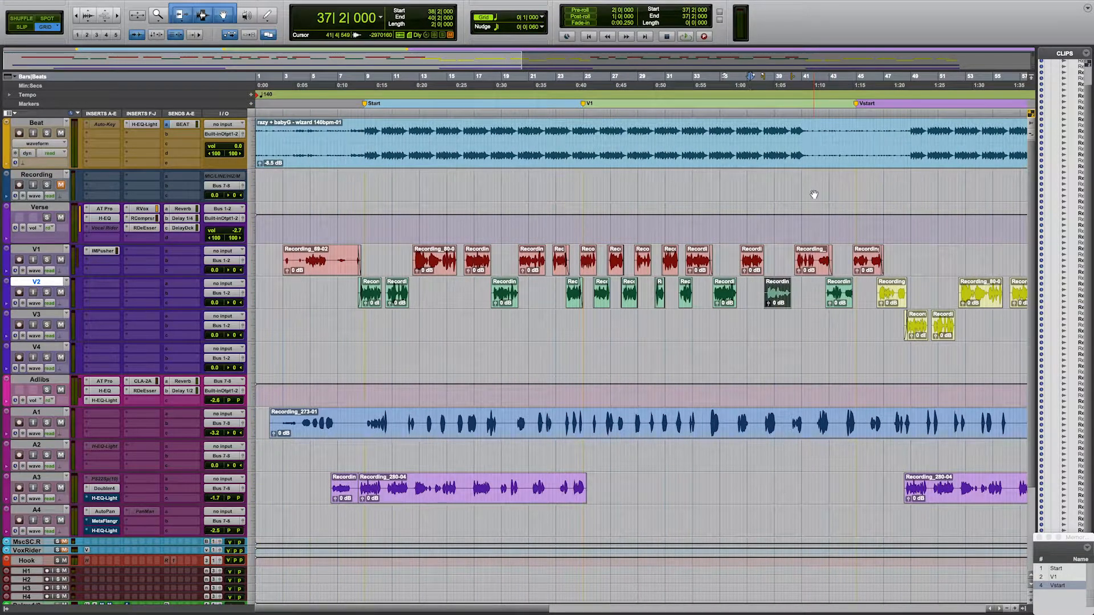
pyautogui.click(582, 104)
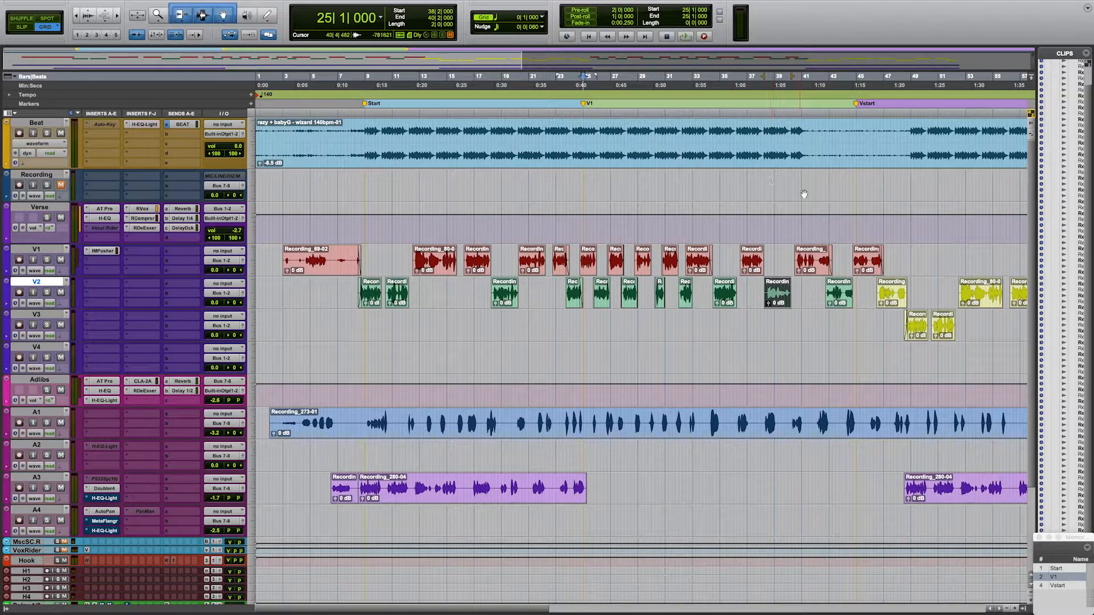
# - Select the yellow clips on tracks V2 and V3 between about bars 46 and 65, and clear the selection
pyautogui.hscroll(4, 791, 183)
pyautogui.hscroll(4, 791, 227)
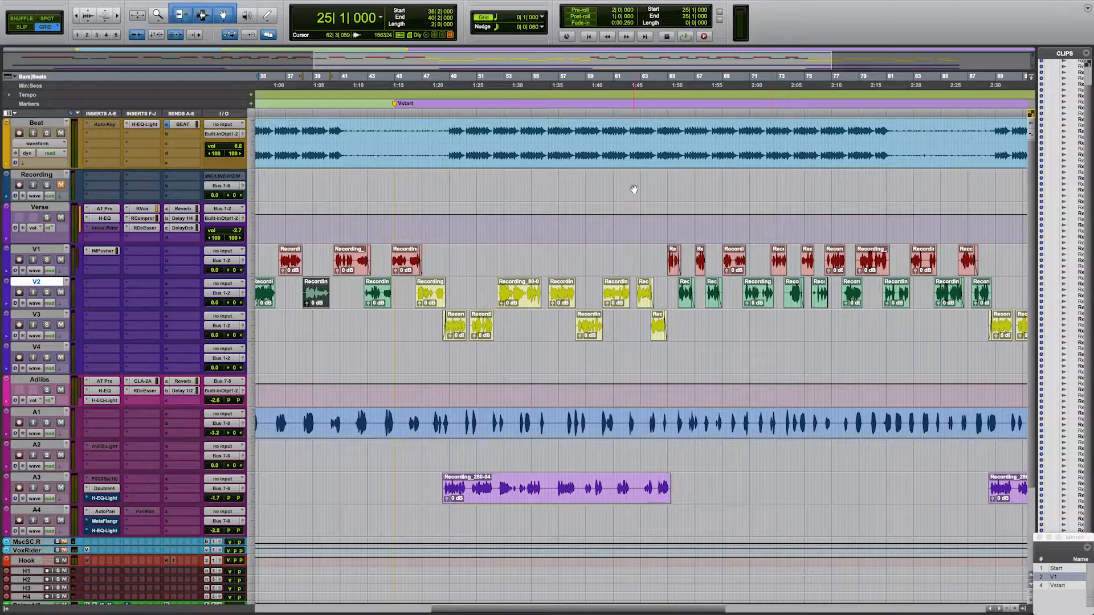
pyautogui.hscroll(-1, 634, 190)
pyautogui.hscroll(2, 634, 190)
pyautogui.hscroll(-3, 637, 193)
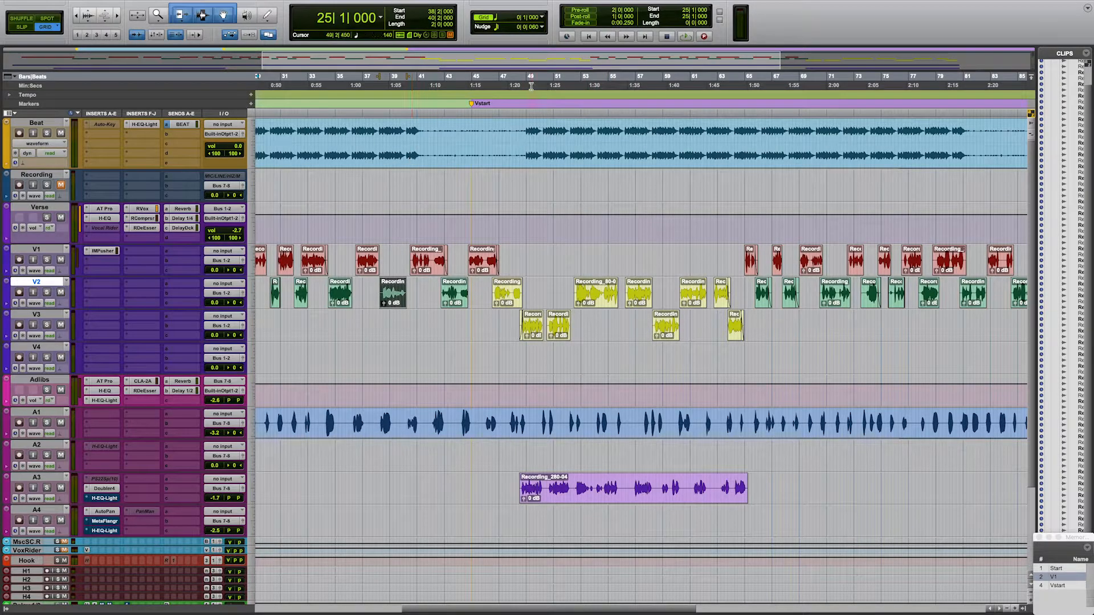
pyautogui.click(561, 261)
pyautogui.moveTo(486, 294); pyautogui.dragTo(747, 326)
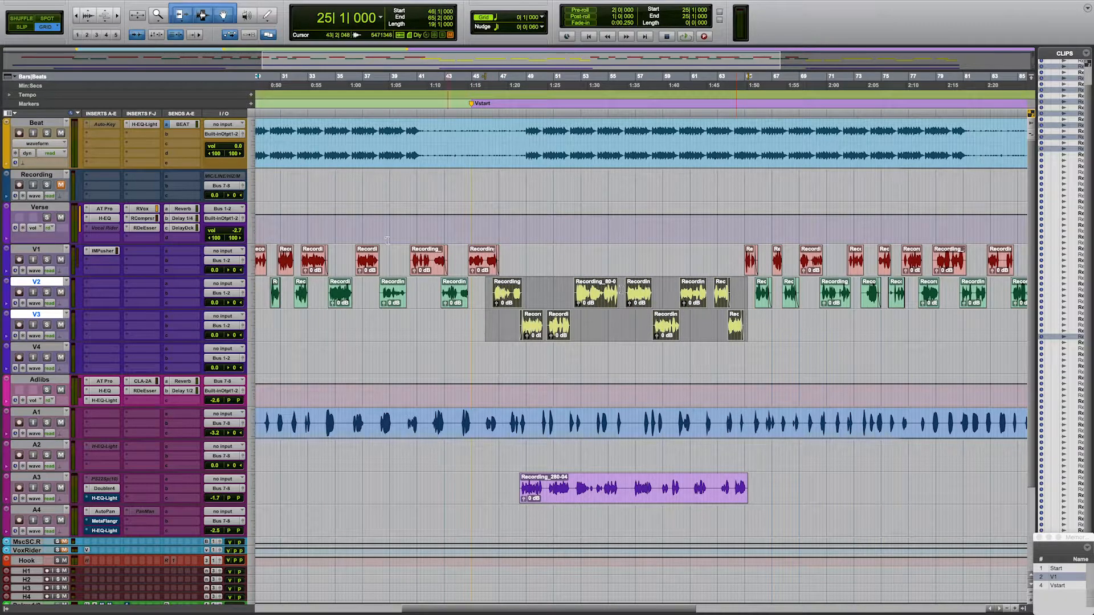
pyautogui.click(521, 256)
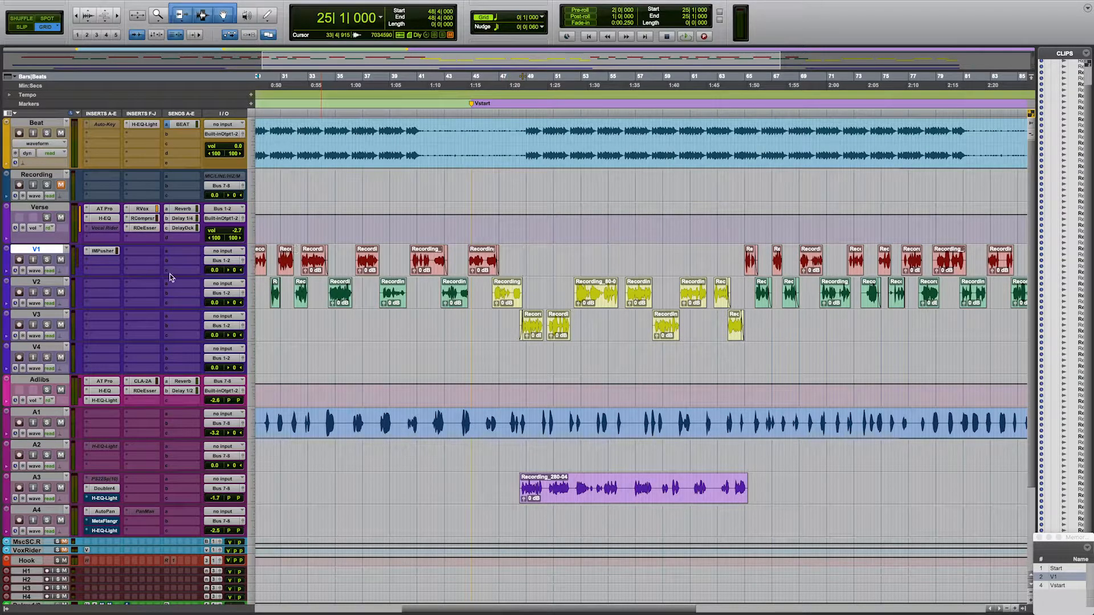
pyautogui.hscroll(-3, 313, 269)
pyautogui.hscroll(-2, 313, 269)
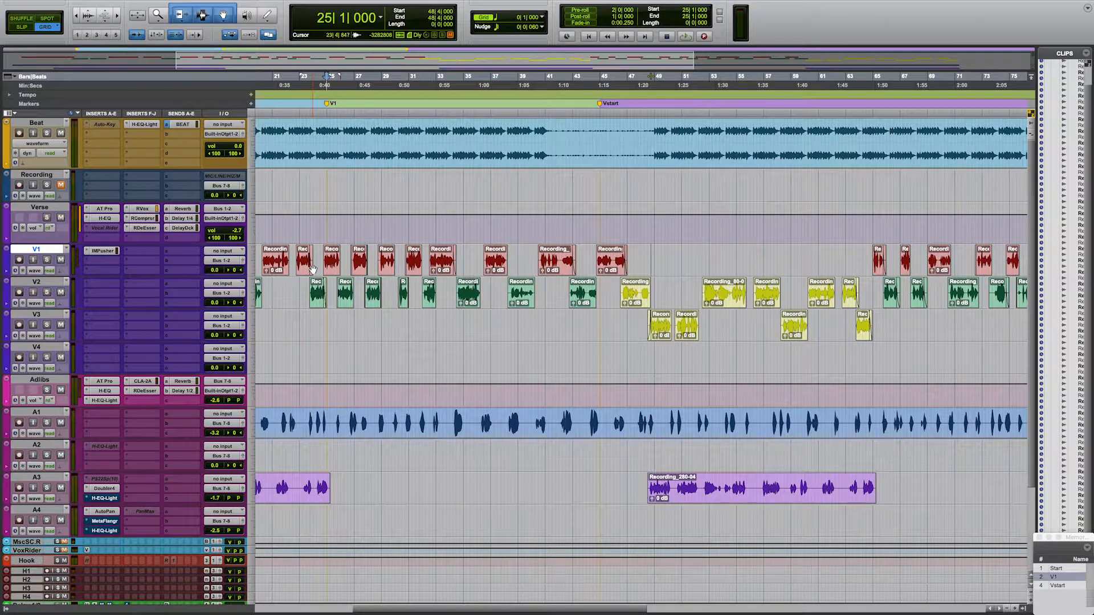
pyautogui.hscroll(-6, 313, 269)
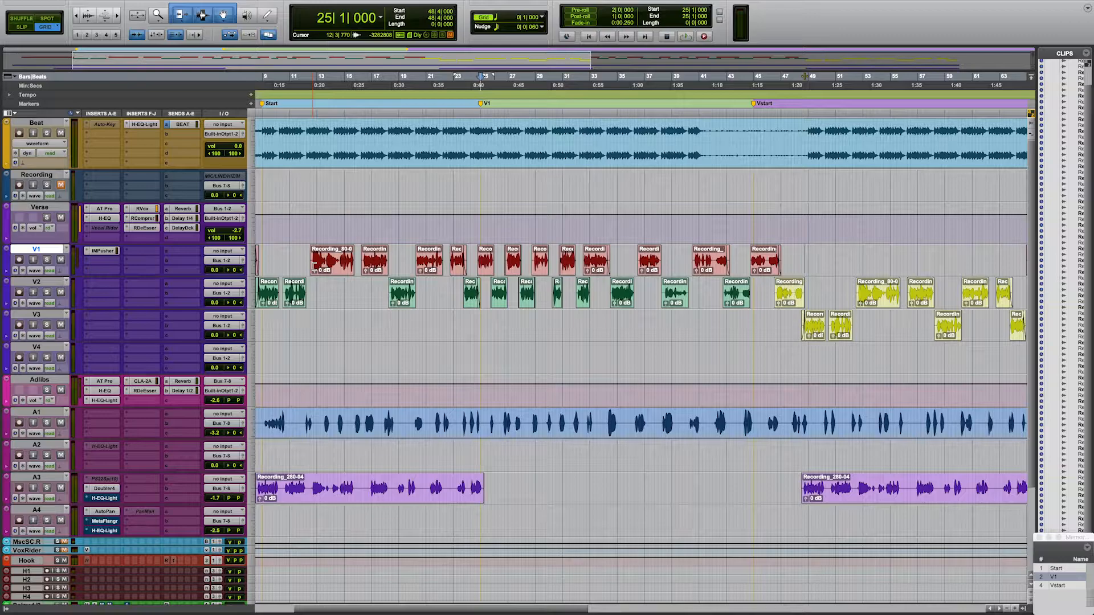
pyautogui.press('Return')
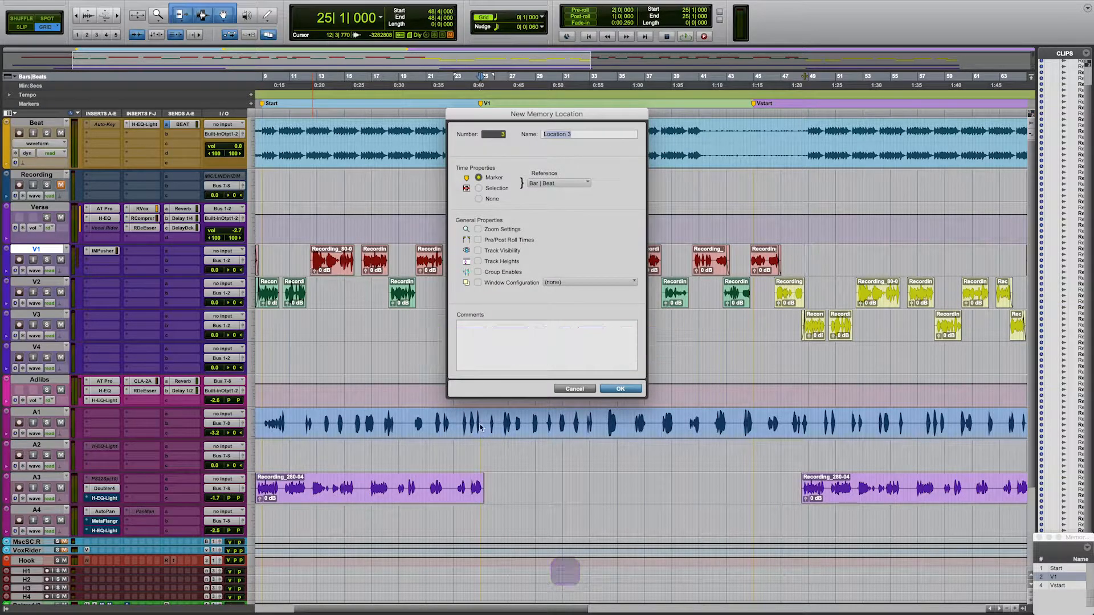
pyautogui.moveTo(575, 124); pyautogui.dragTo(607, 128)
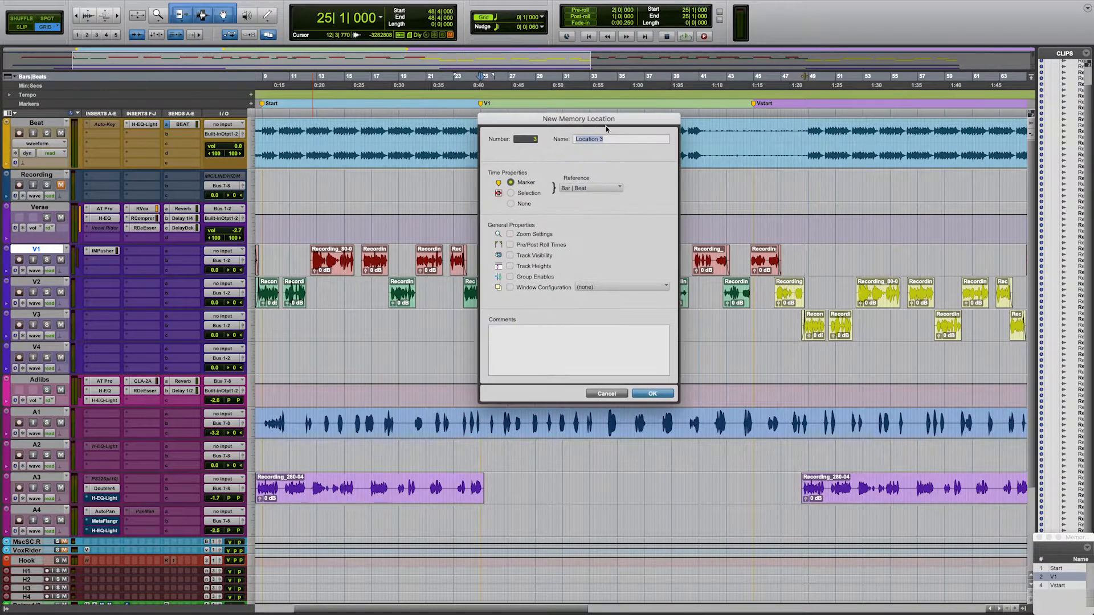
pyautogui.click(615, 393)
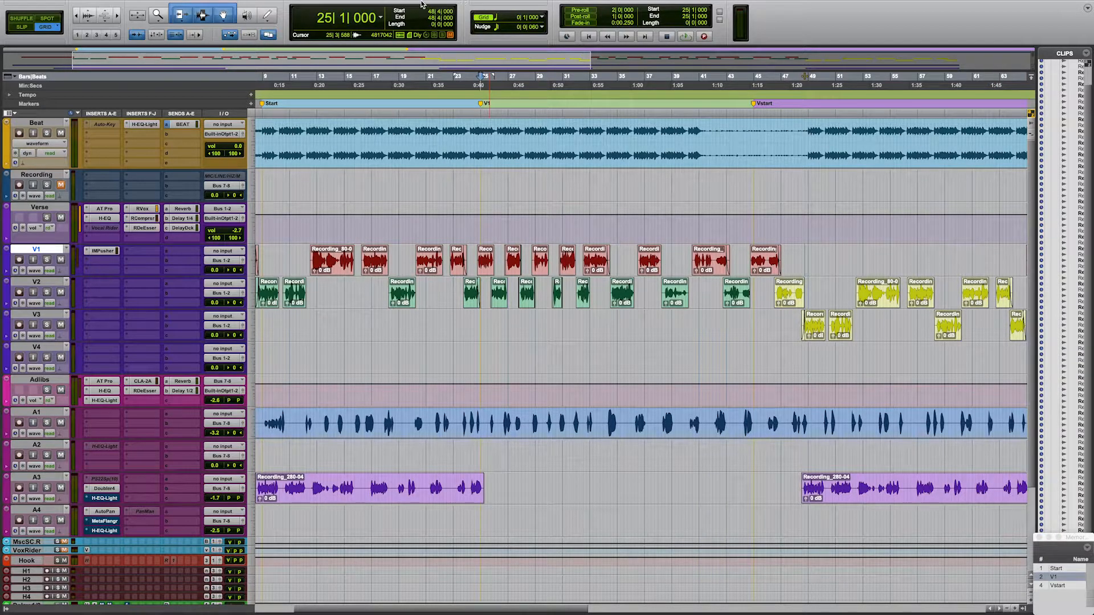
# - Recall the Start, V1 and Vstart markers in turn from the Memory Locations window
pyautogui.moveTo(421, 3)
pyautogui.click(319, 6)
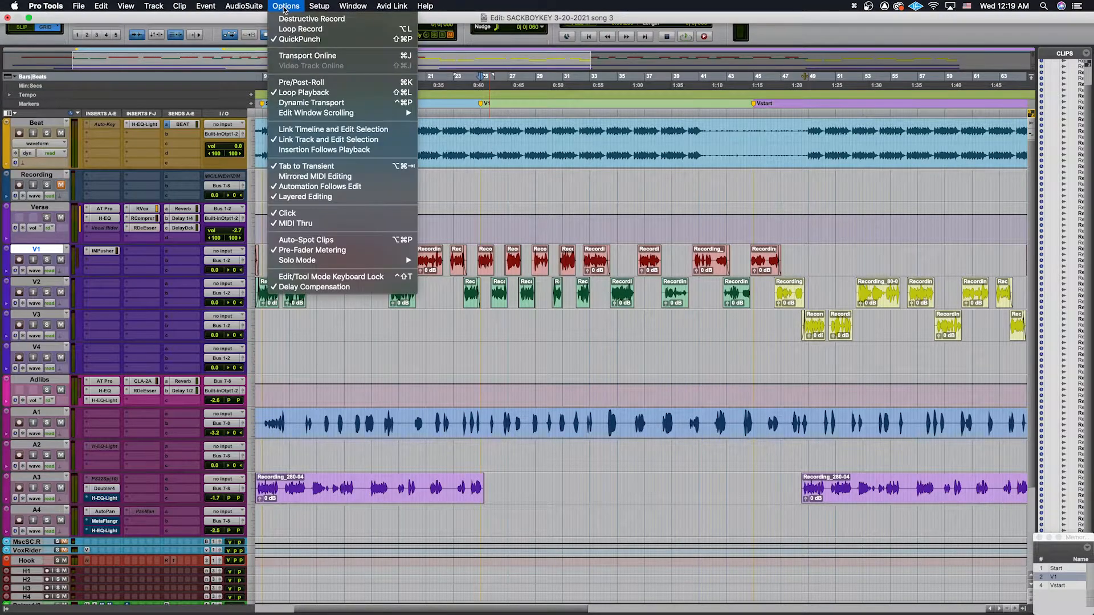
pyautogui.moveTo(348, 4)
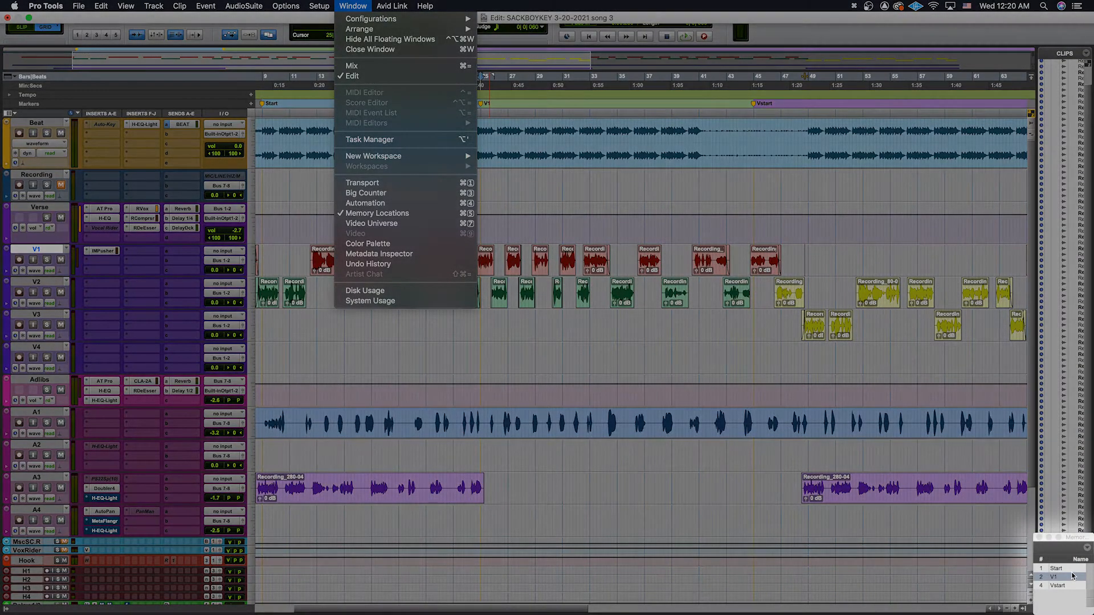
pyautogui.click(1068, 574)
pyautogui.click(1068, 570)
pyautogui.click(1061, 577)
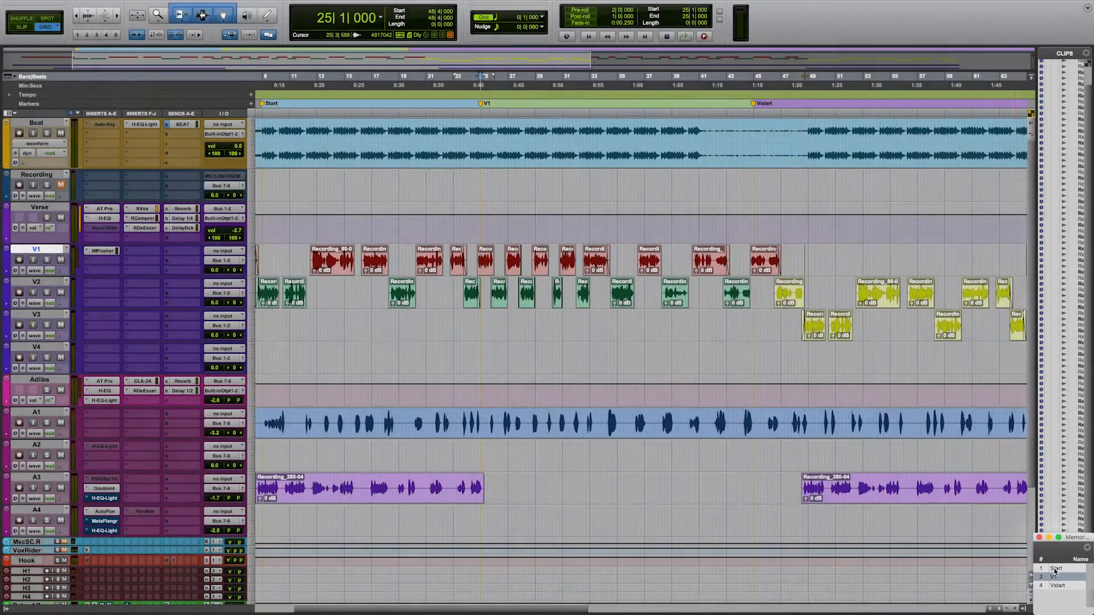
pyautogui.press('t')
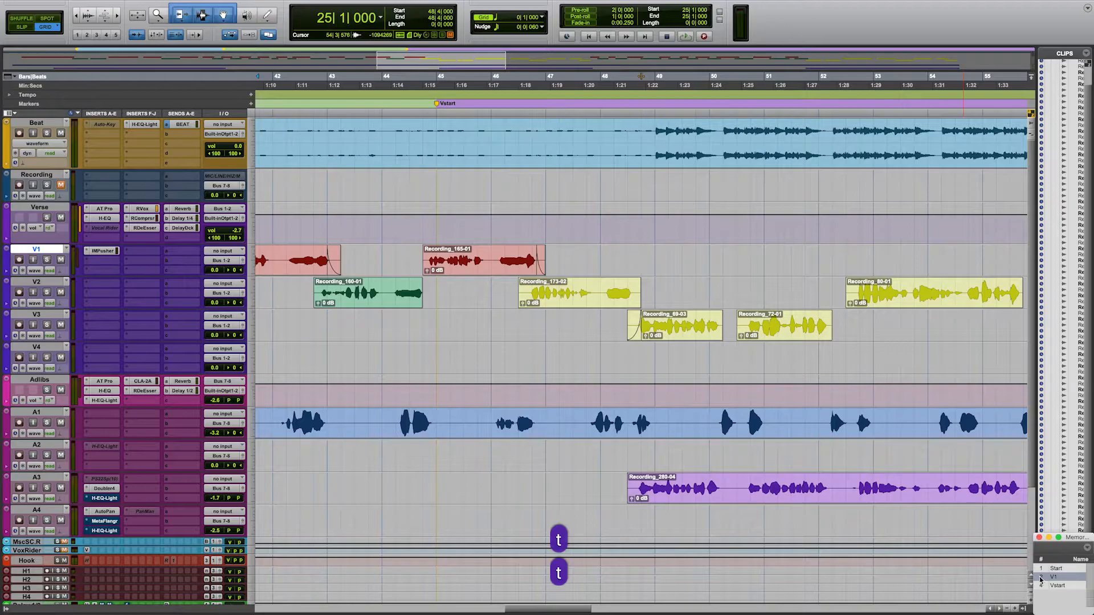
pyautogui.click(1049, 569)
pyautogui.click(1056, 578)
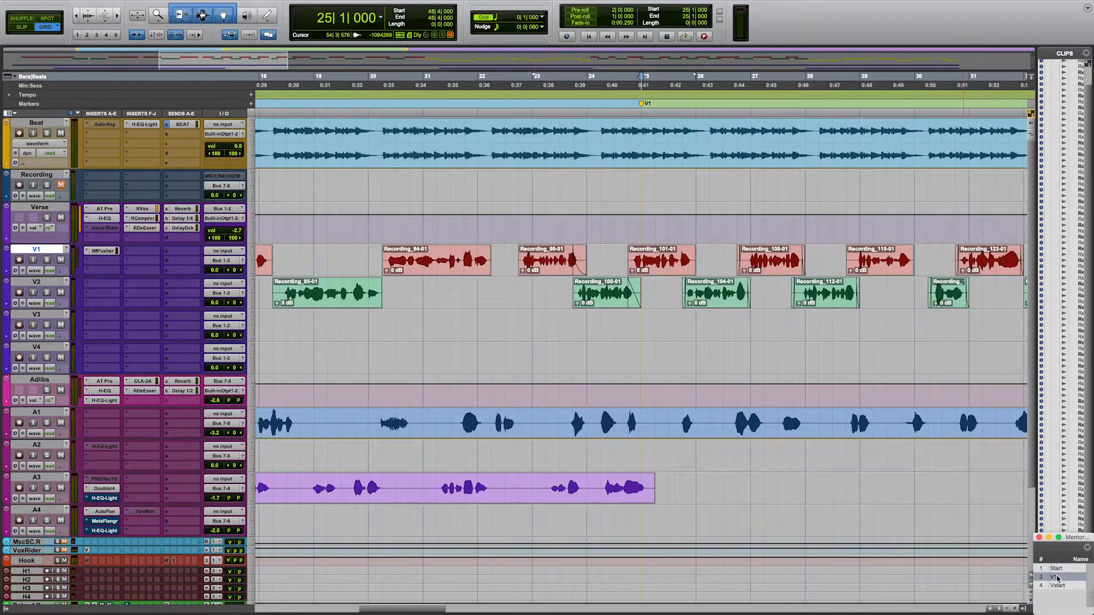
pyautogui.click(1059, 586)
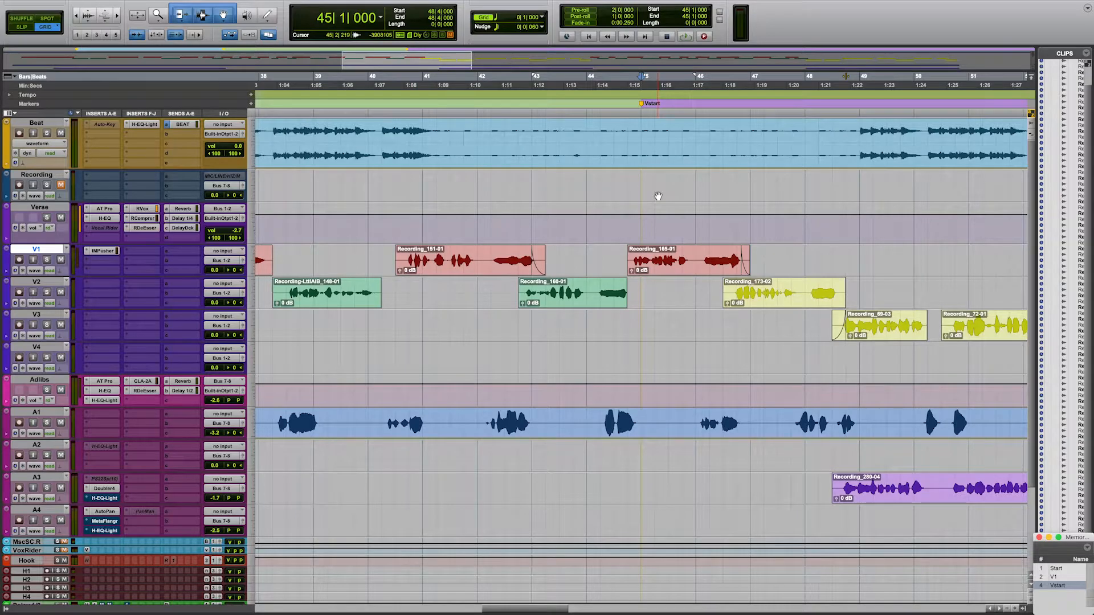
pyautogui.press('r')
pyautogui.press('r')
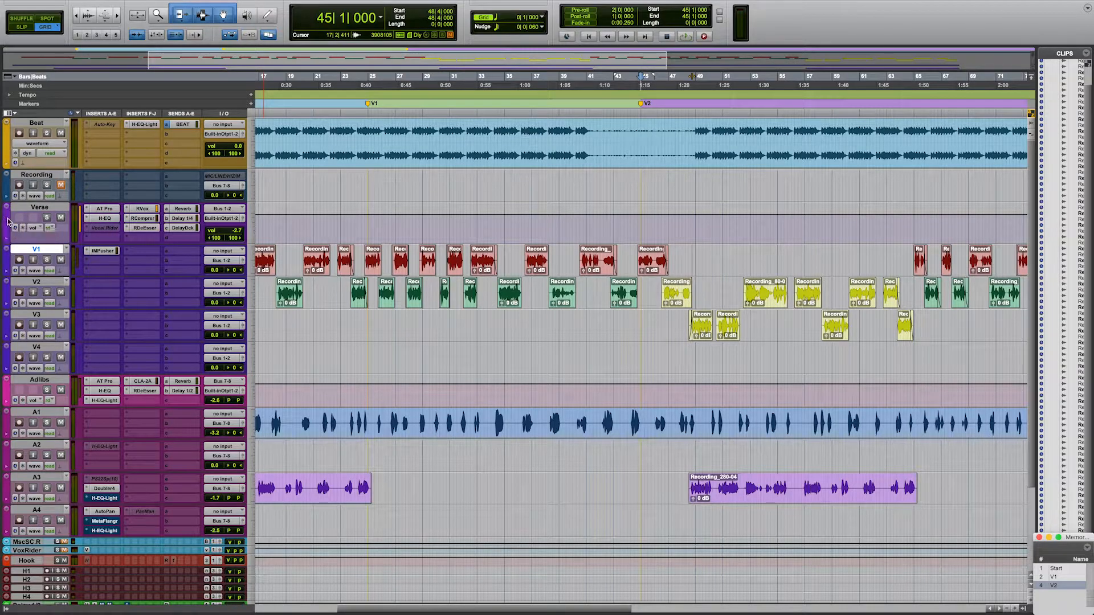
# - Open the color palette for the Verse track, check which items colors can be applied to, and close it
pyautogui.doubleClick(8, 222)
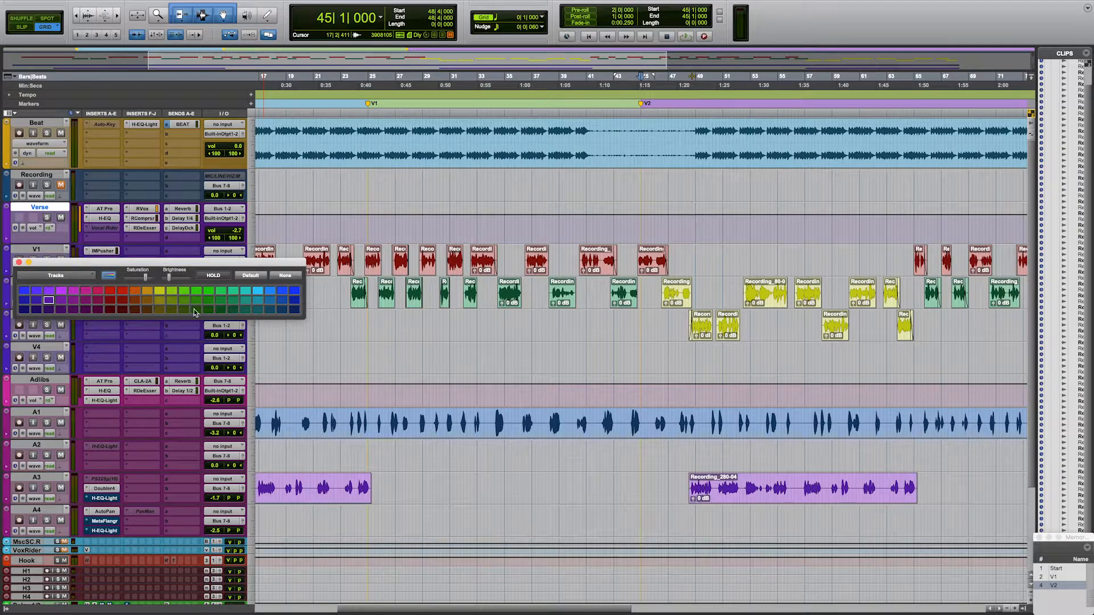
pyautogui.click(79, 280)
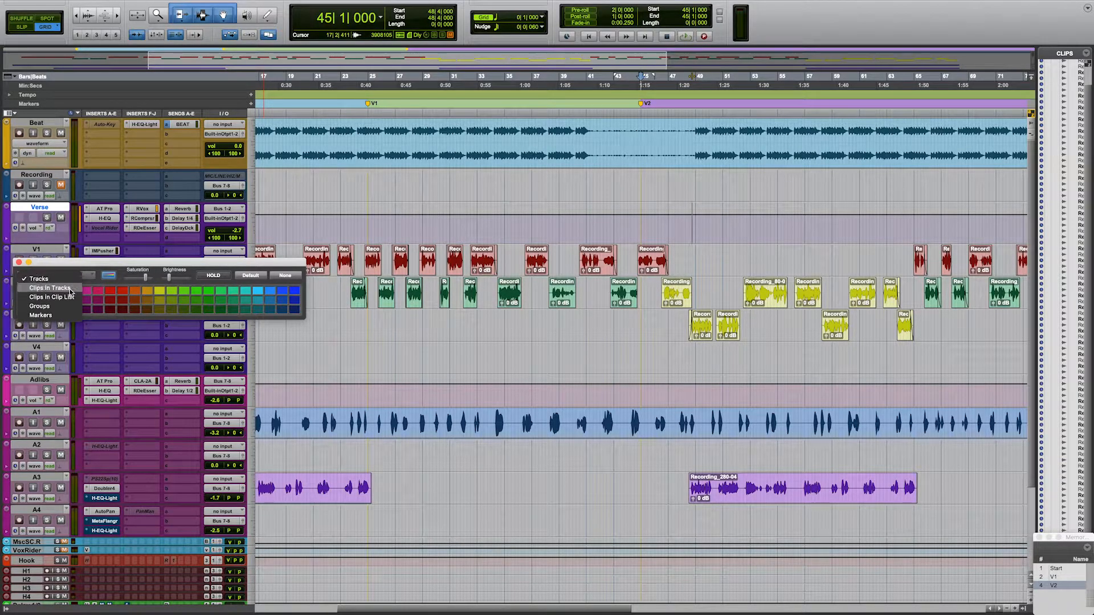
pyautogui.click(89, 273)
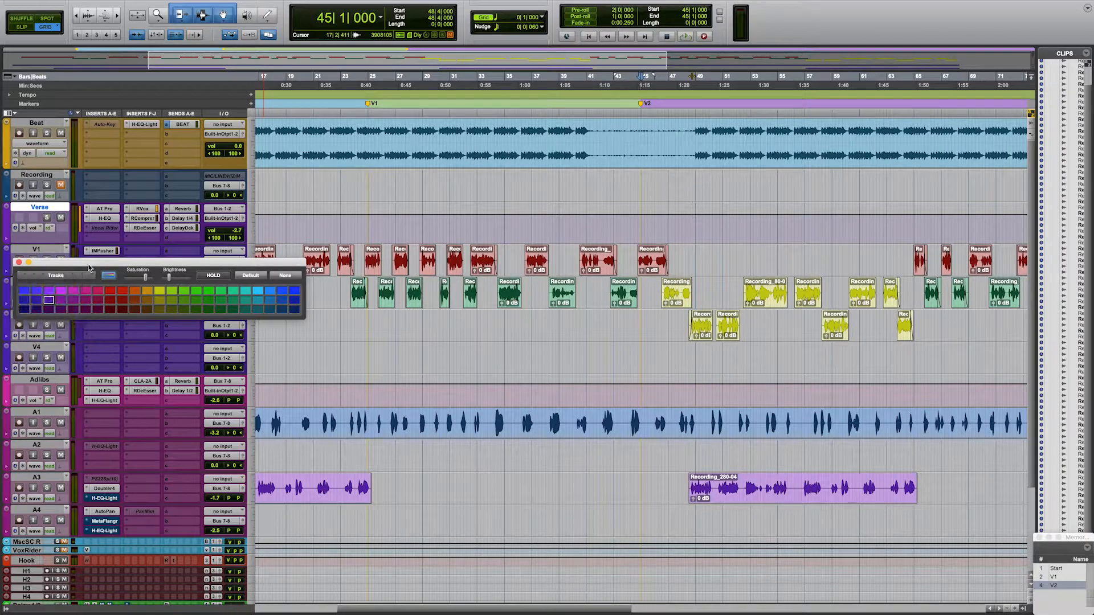
pyautogui.click(19, 262)
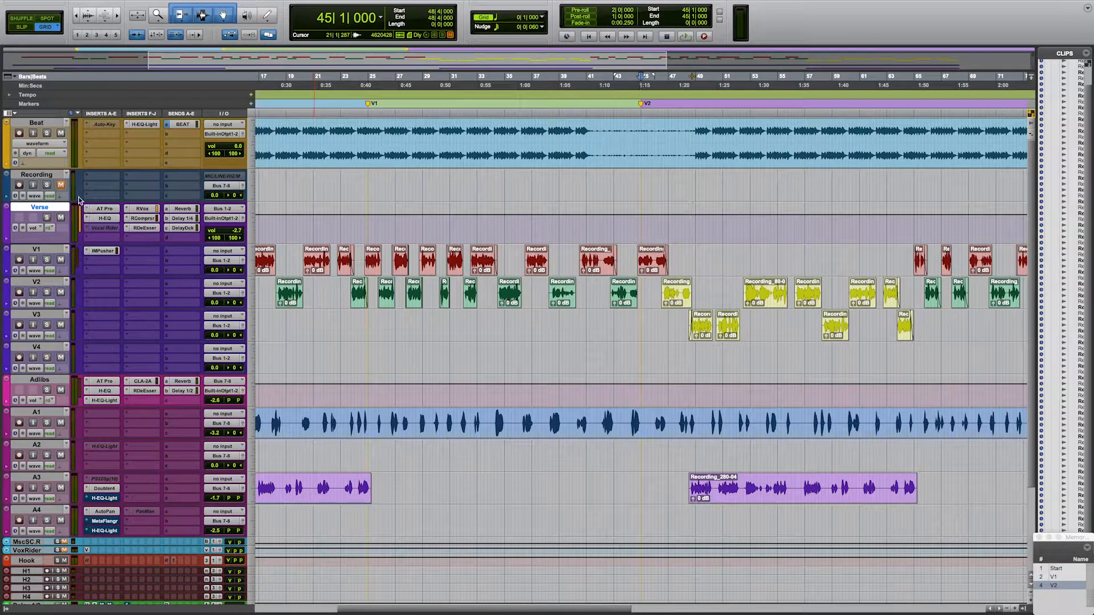
# - Recall the Lil Thug insert preset from Vox presets on the Verse track, replacing its existing inserts
pyautogui.click(109, 218)
pyautogui.click(148, 79)
pyautogui.click(89, 211)
pyautogui.moveTo(153, 223)
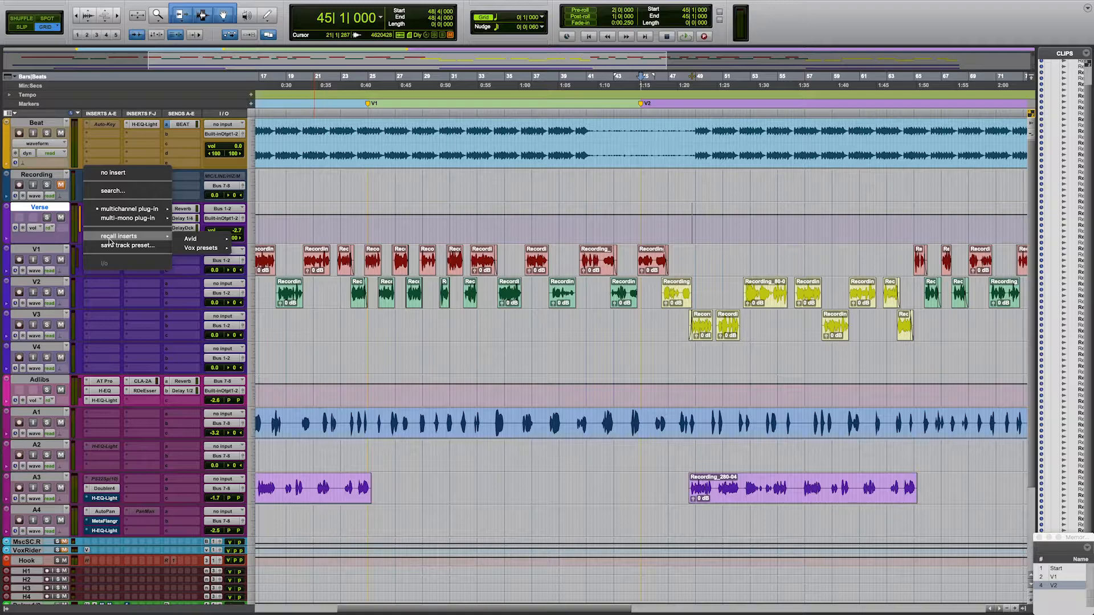
pyautogui.moveTo(194, 248)
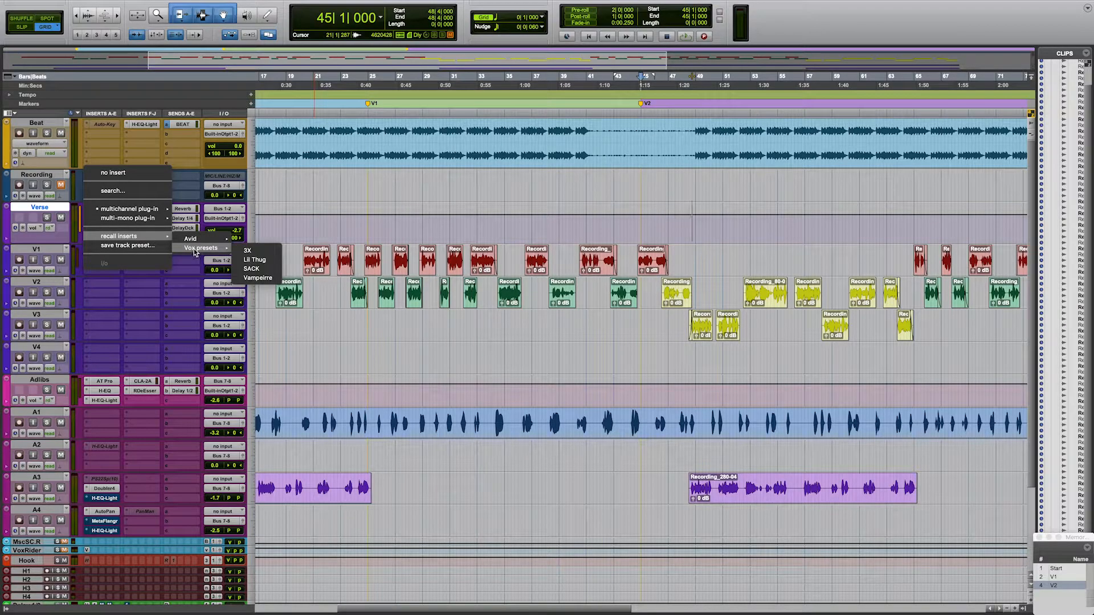
pyautogui.click(256, 261)
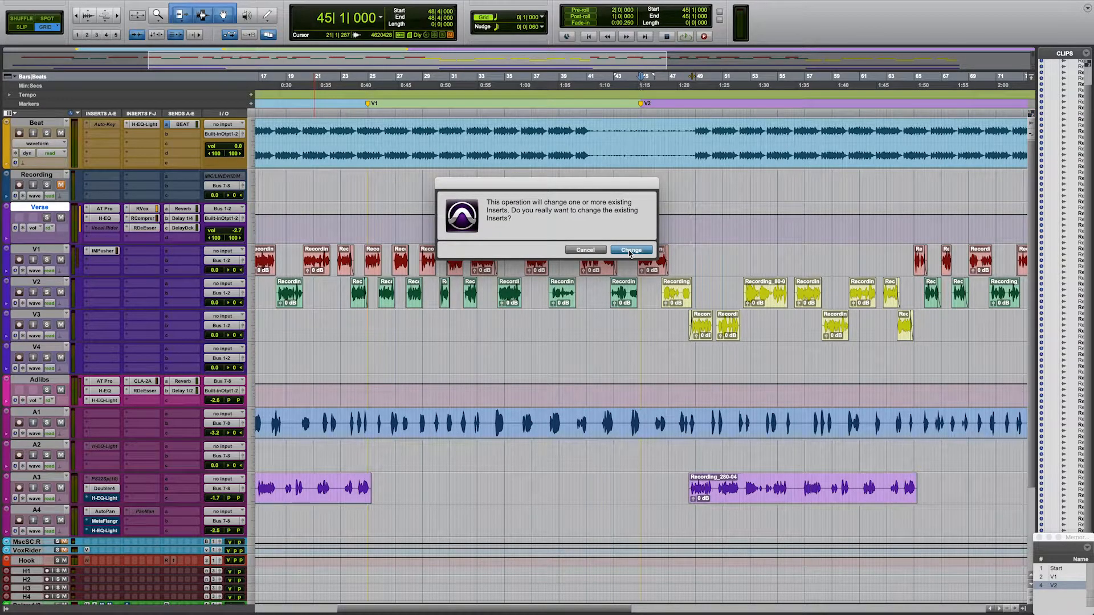
pyautogui.click(630, 251)
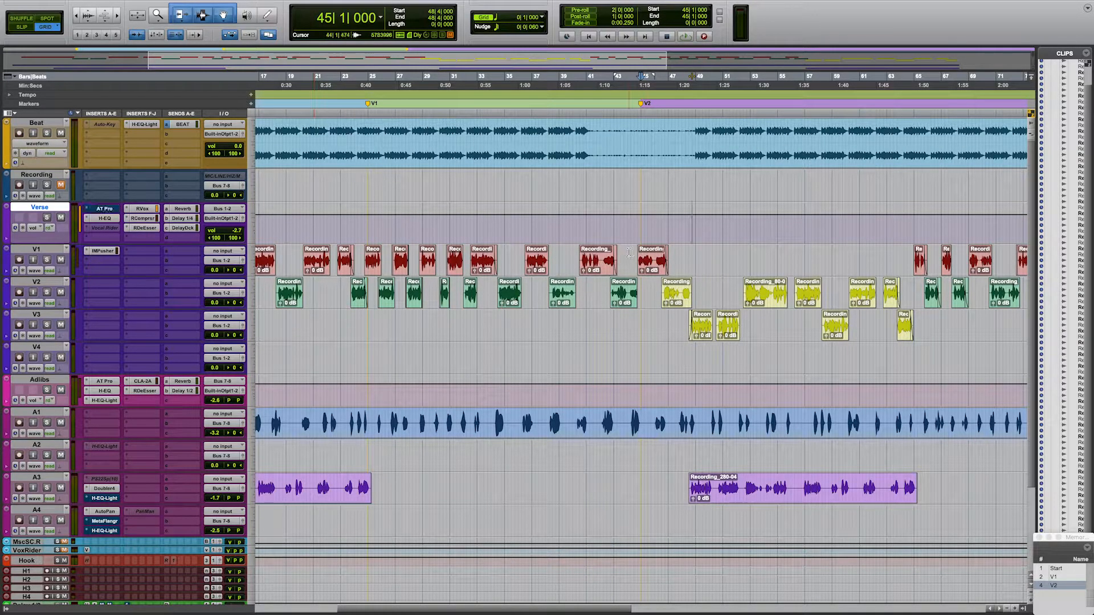
# - Review the settings of the H-EQ and RCompressor inserts on the Verse track, closing each plug-in window
pyautogui.click(117, 219)
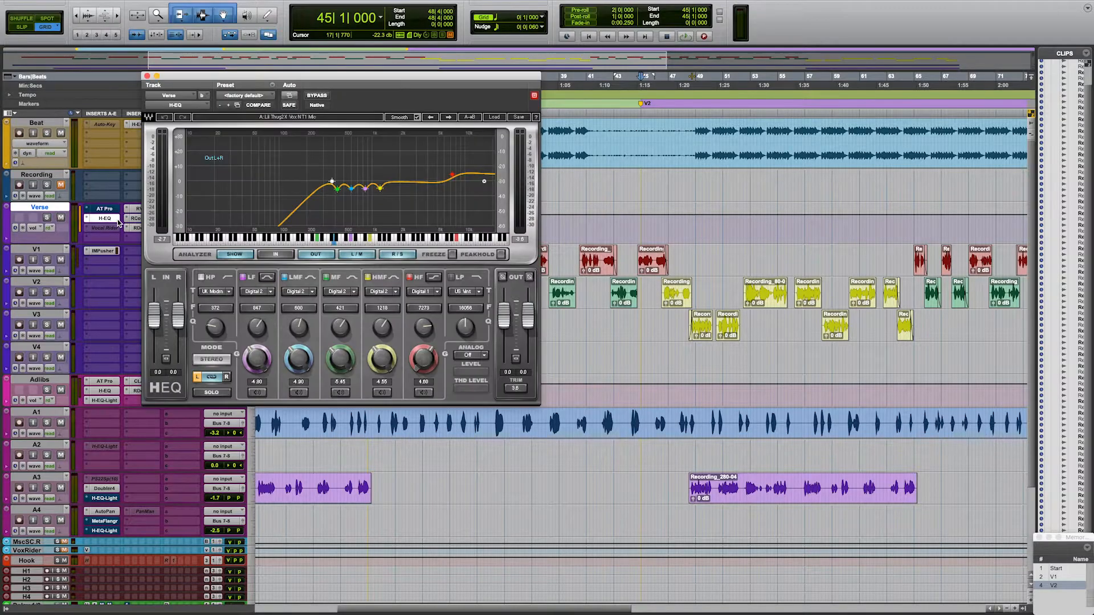
pyautogui.click(147, 76)
pyautogui.click(150, 218)
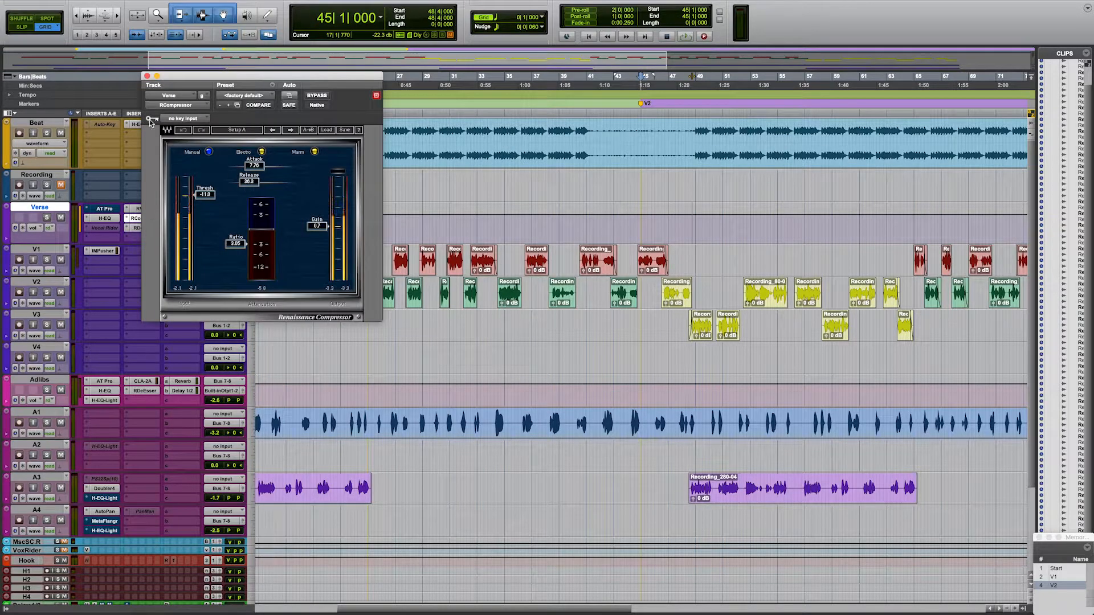
pyautogui.click(147, 76)
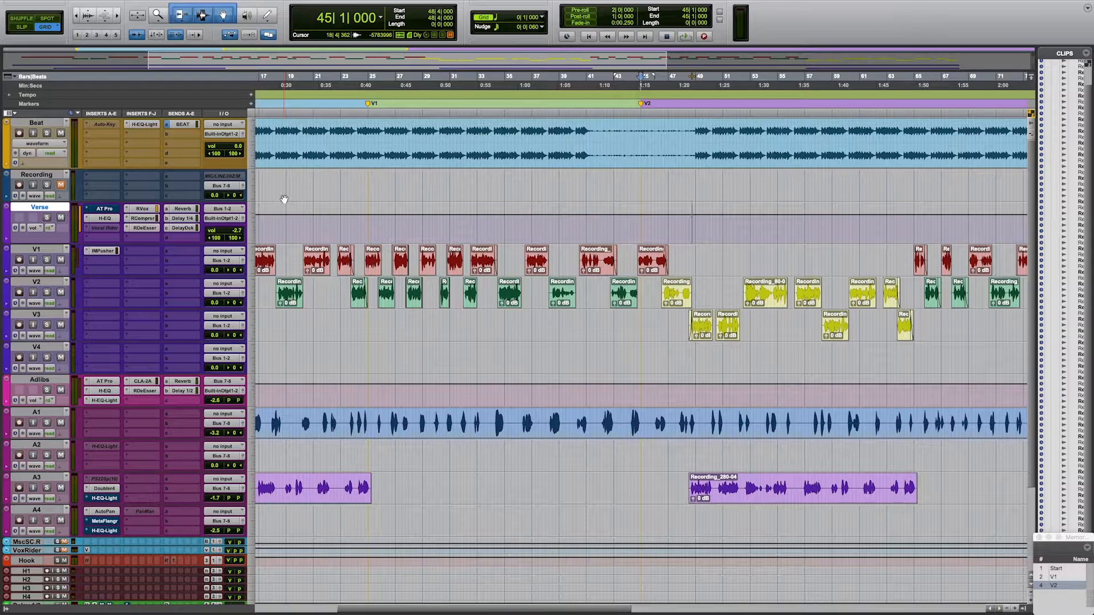
# - Browse the Avid Channel Strips insert presets available for recall on the Master track without applying one
pyautogui.hotkey('ctrl', 's')
pyautogui.scroll(-4, 176, 418)
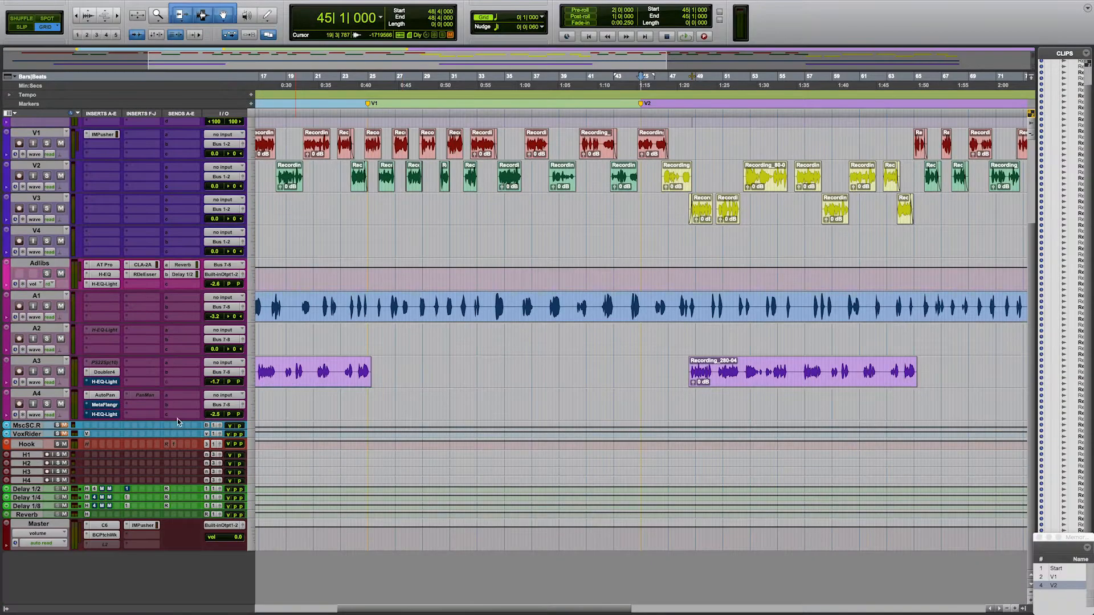
pyautogui.click(86, 525)
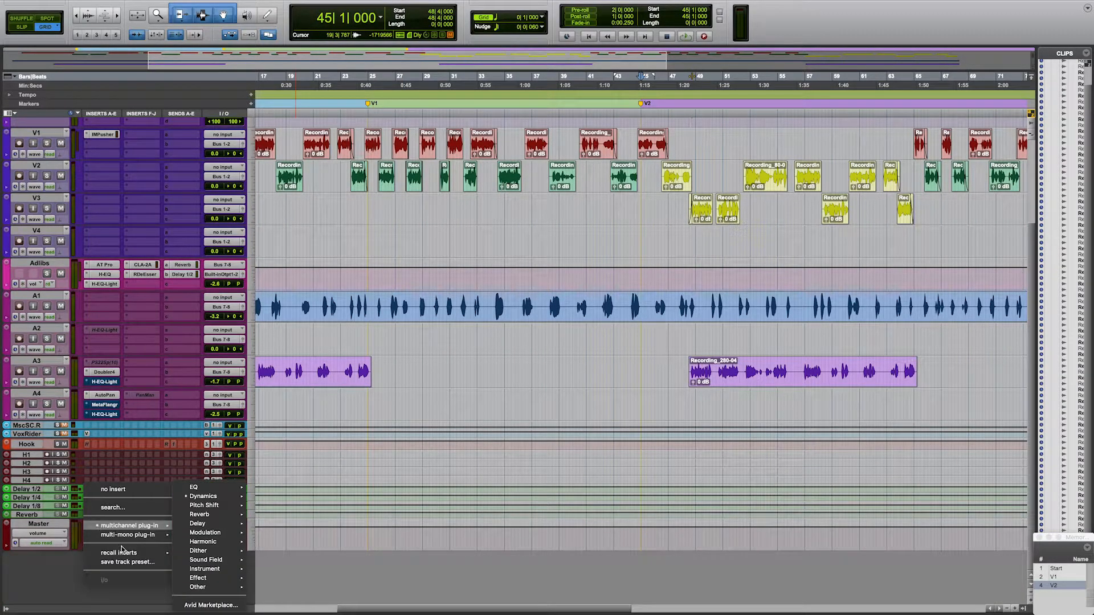
pyautogui.moveTo(149, 553)
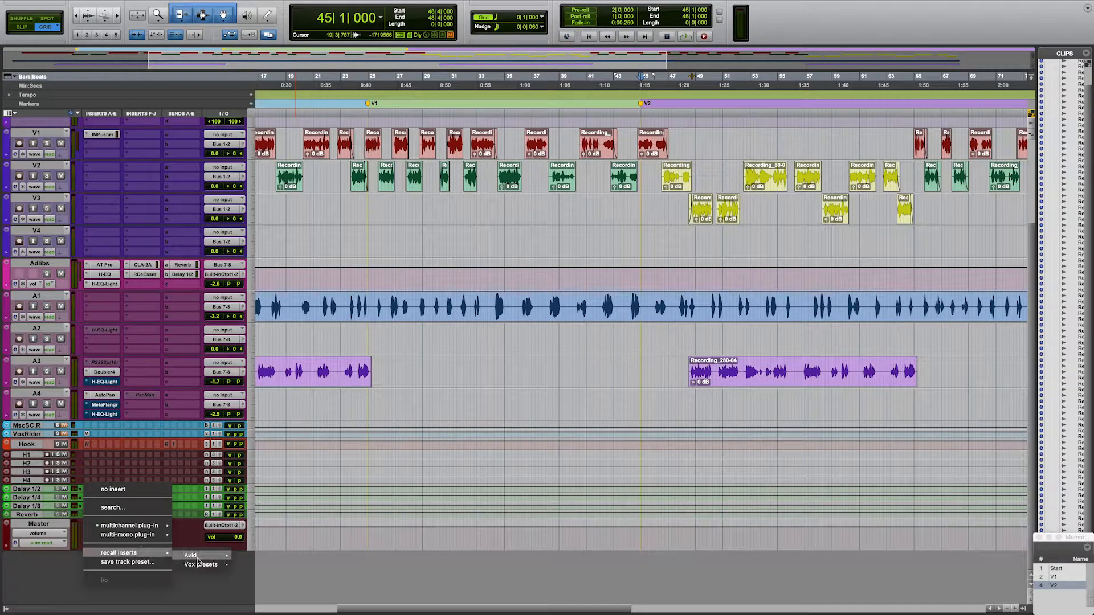
pyautogui.moveTo(226, 557)
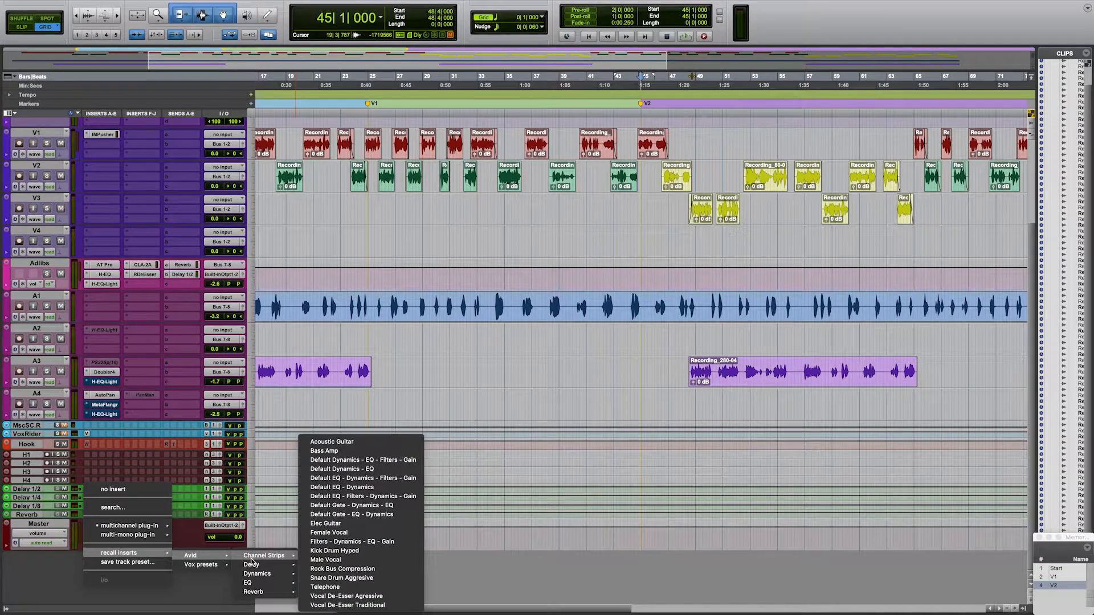
pyautogui.click(336, 570)
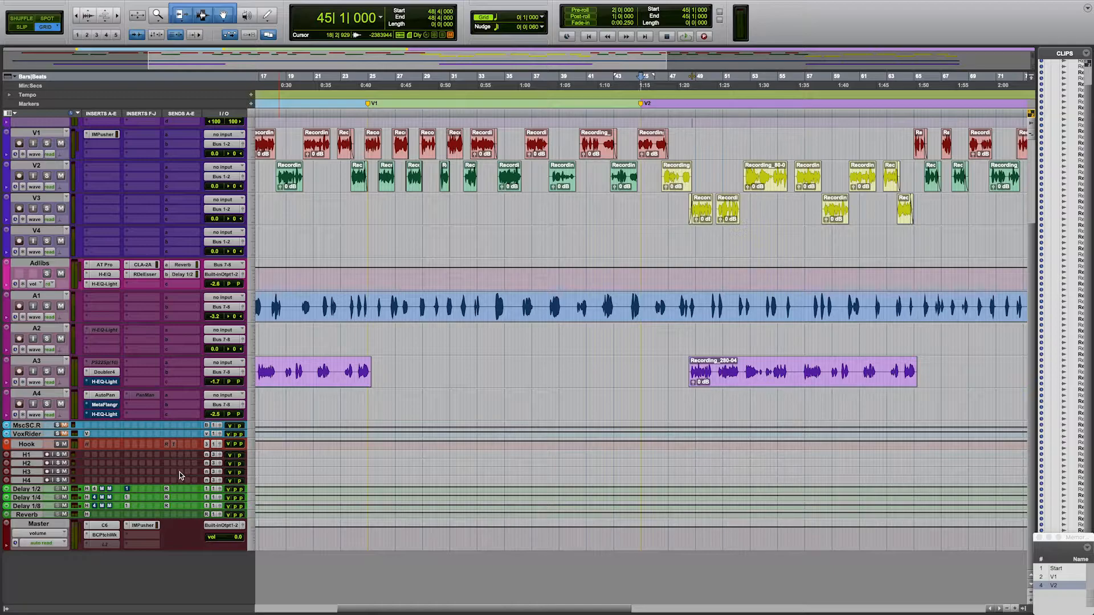
pyautogui.scroll(5, 248, 397)
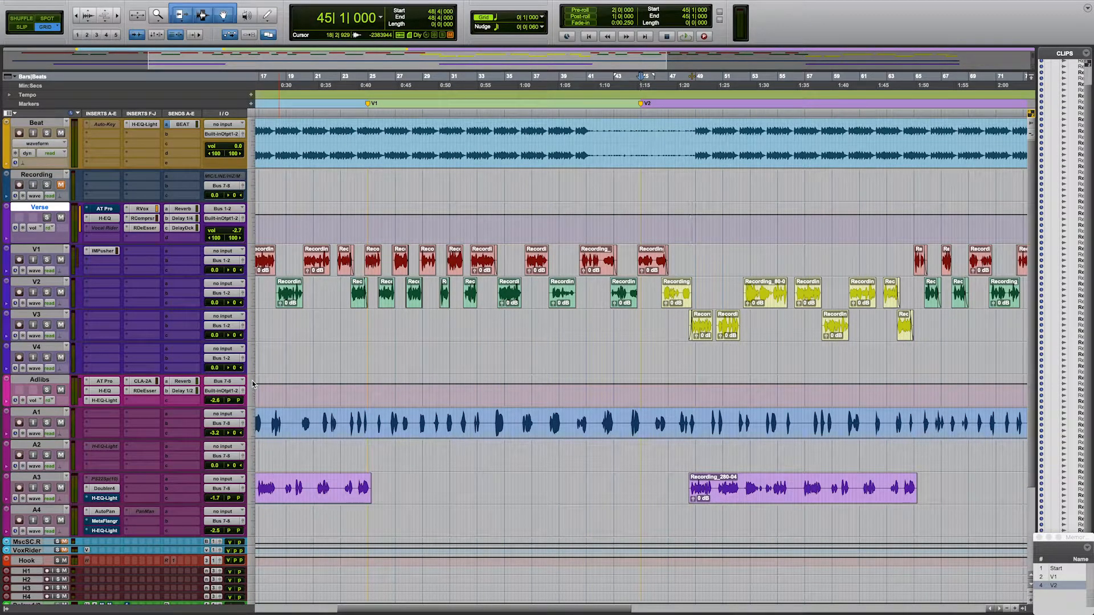
# - Place the edit cursor at the V1 marker, bar 25, on track V3 and select the V1 track
pyautogui.click(363, 348)
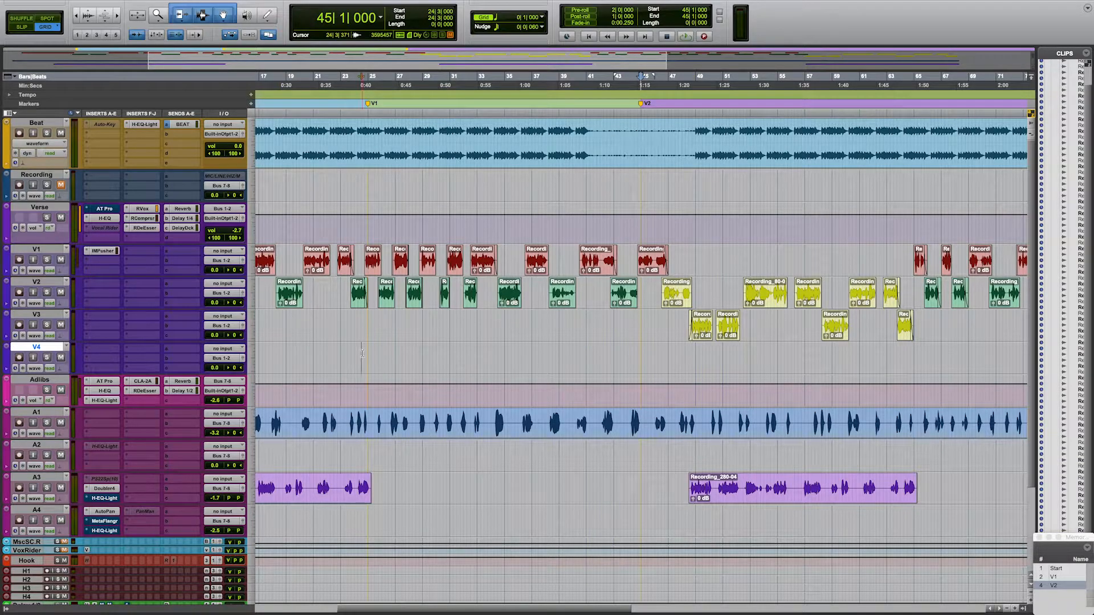
pyautogui.click(368, 319)
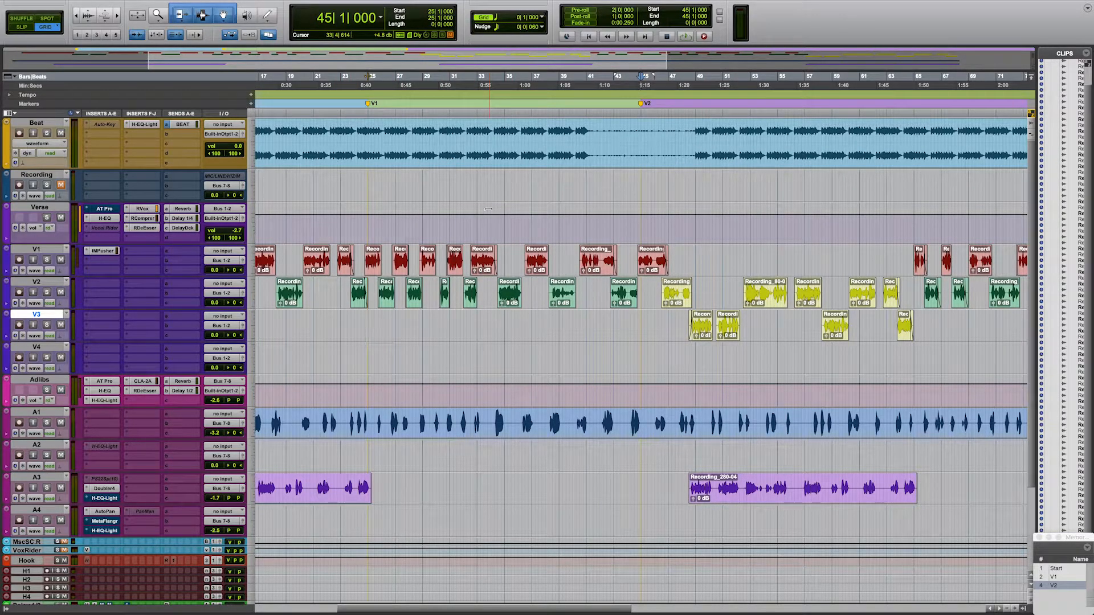
pyautogui.moveTo(430, 4)
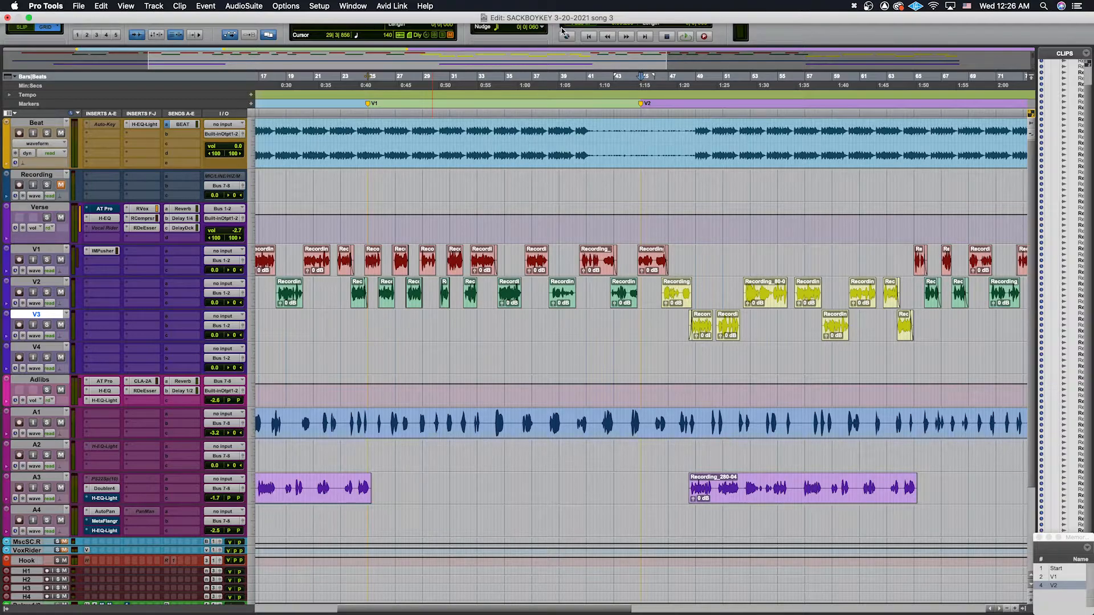
pyautogui.click(39, 207)
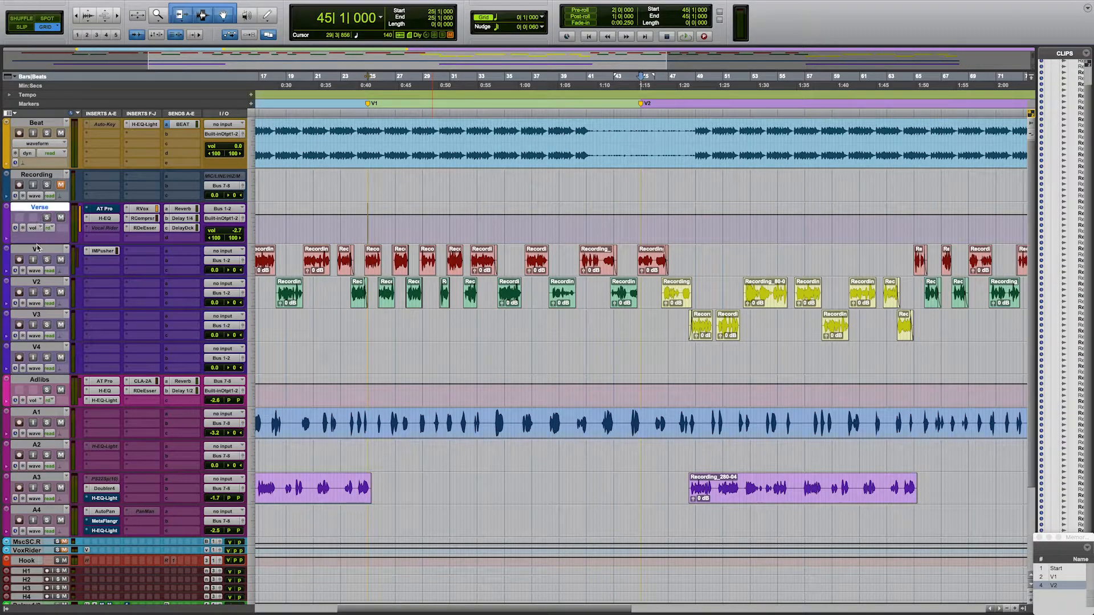
pyautogui.click(37, 249)
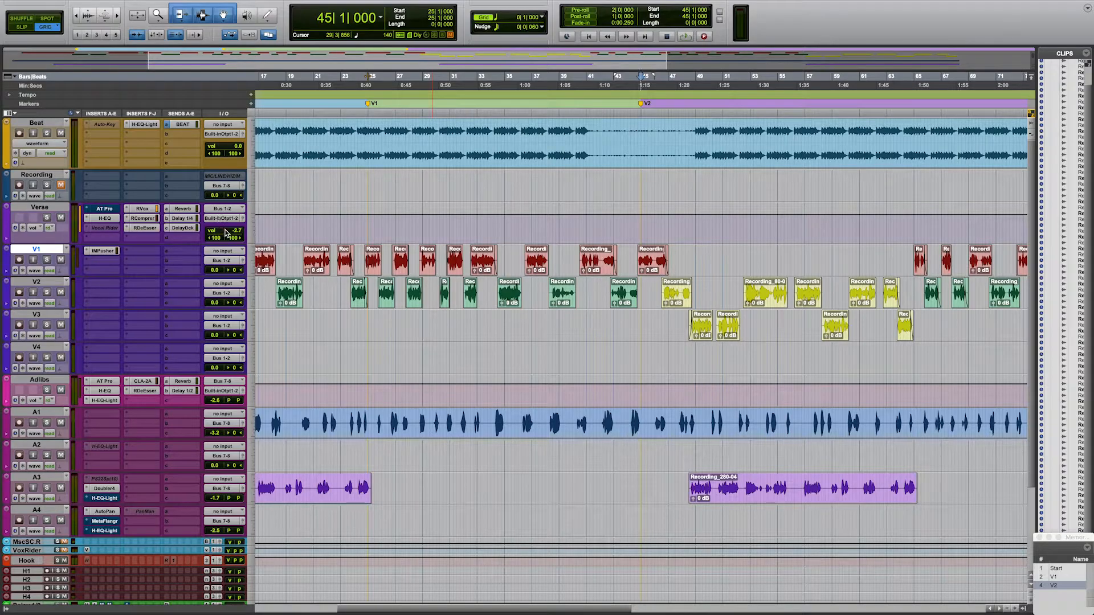
# - Open the Adlibs track's Reverb send and enlarge the Delay 1/8 track to show its inserts
pyautogui.click(181, 383)
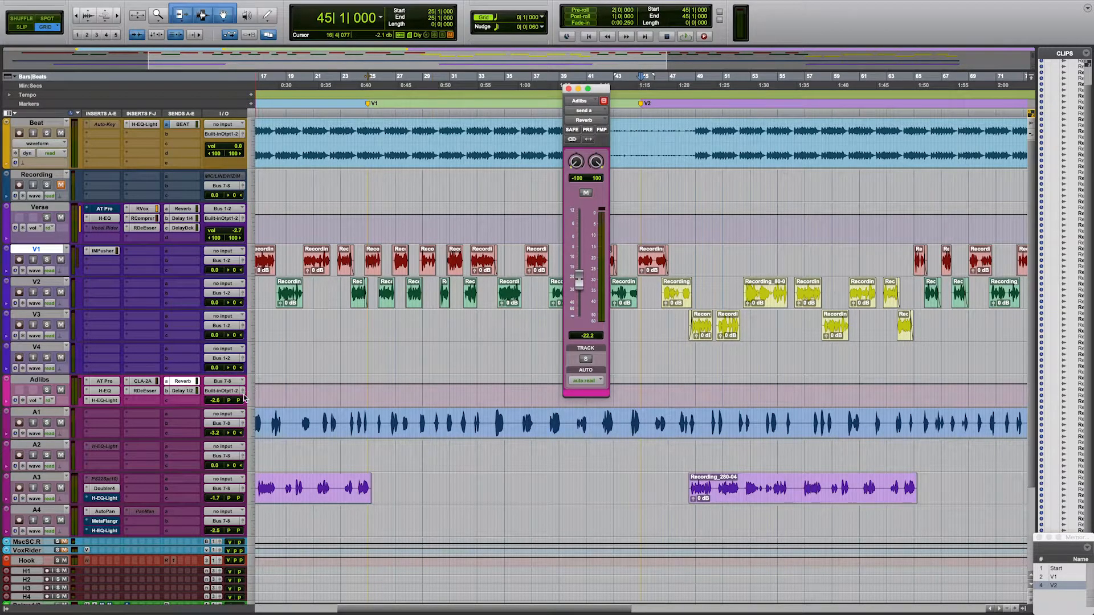
pyautogui.scroll(-4, 242, 400)
pyautogui.scroll(4, 213, 482)
pyautogui.scroll(-4, 242, 434)
pyautogui.moveTo(166, 511); pyautogui.dragTo(168, 540)
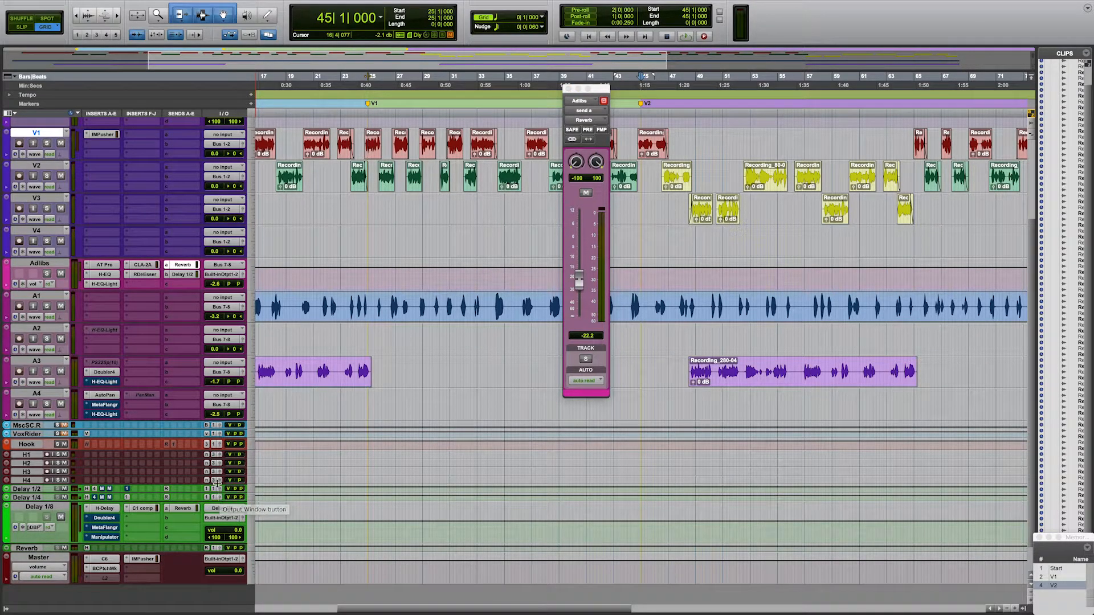
pyautogui.scroll(5, 360, 349)
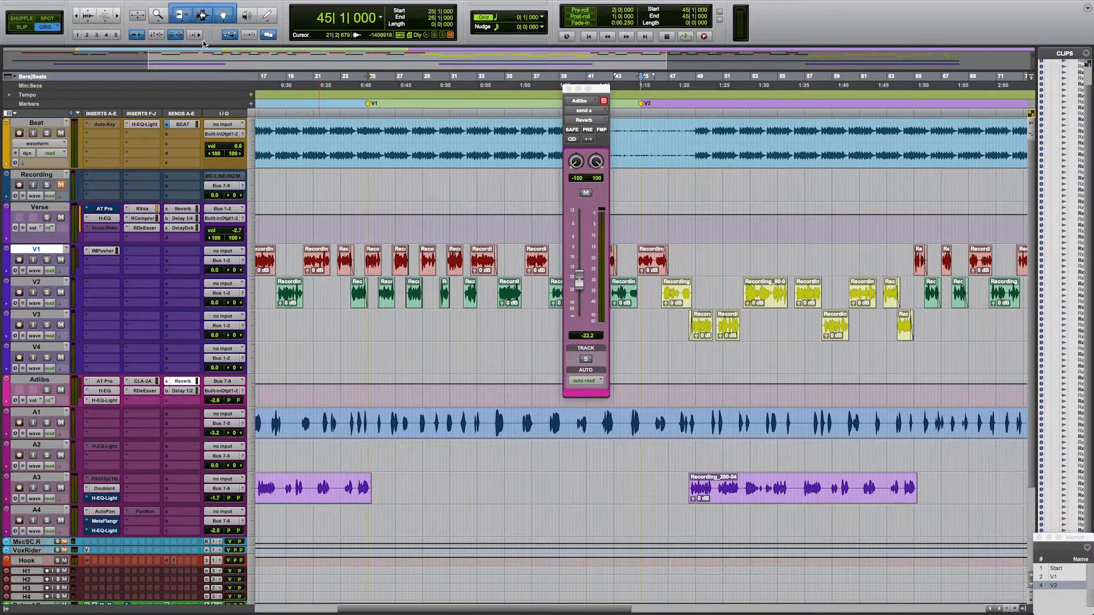
# - Switch to Mixed In Key and add the Street Party beat file from Finder for key and tempo analysis
pyautogui.moveTo(641, 598)
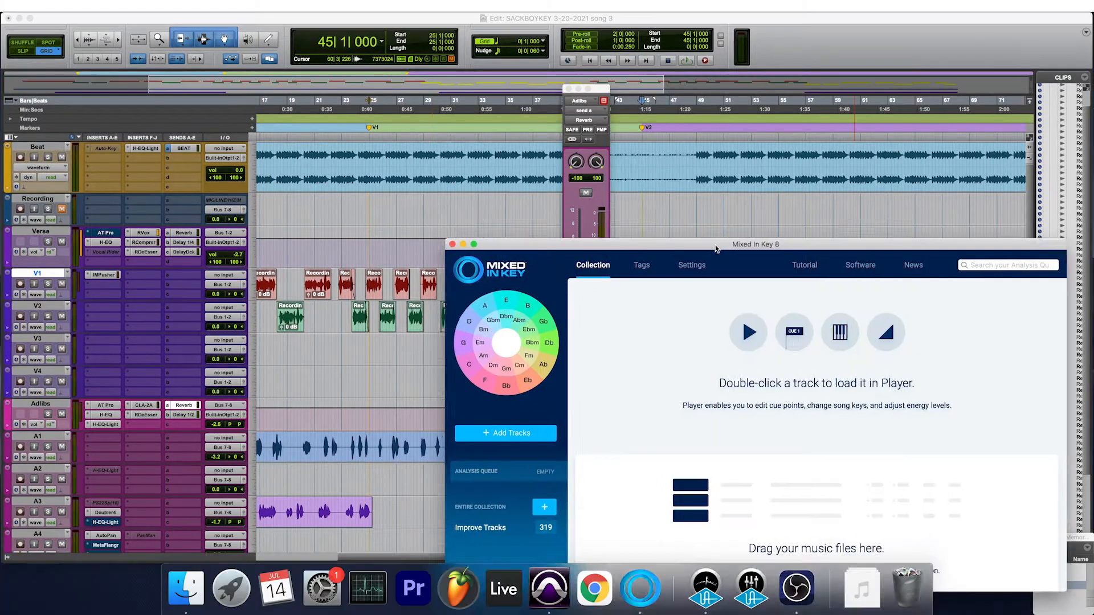
pyautogui.moveTo(716, 245); pyautogui.dragTo(681, 214)
pyautogui.click(185, 588)
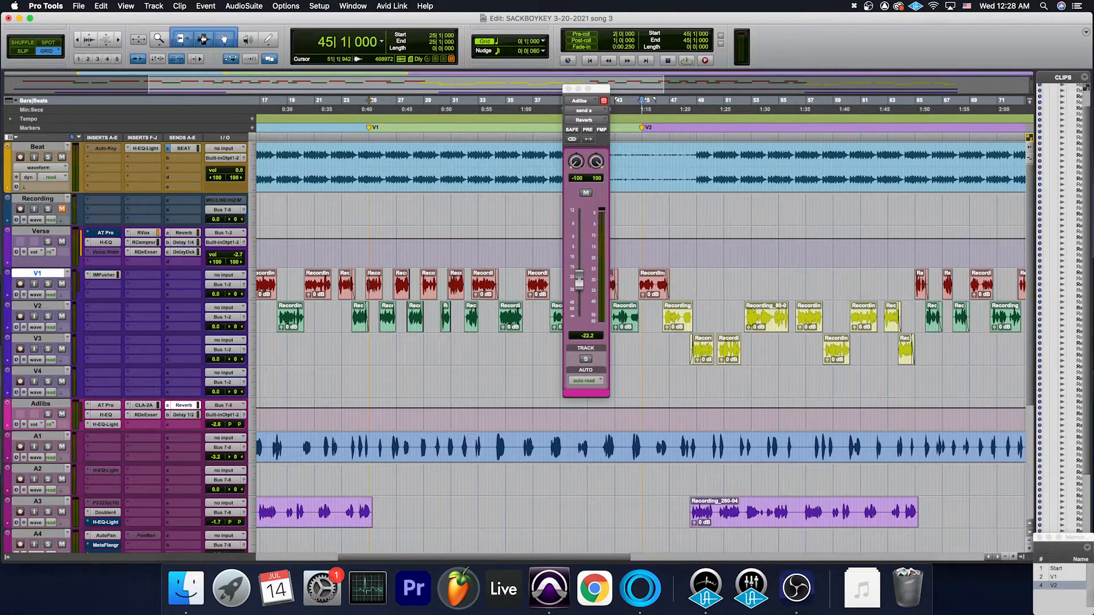
pyautogui.press('super+Tab')
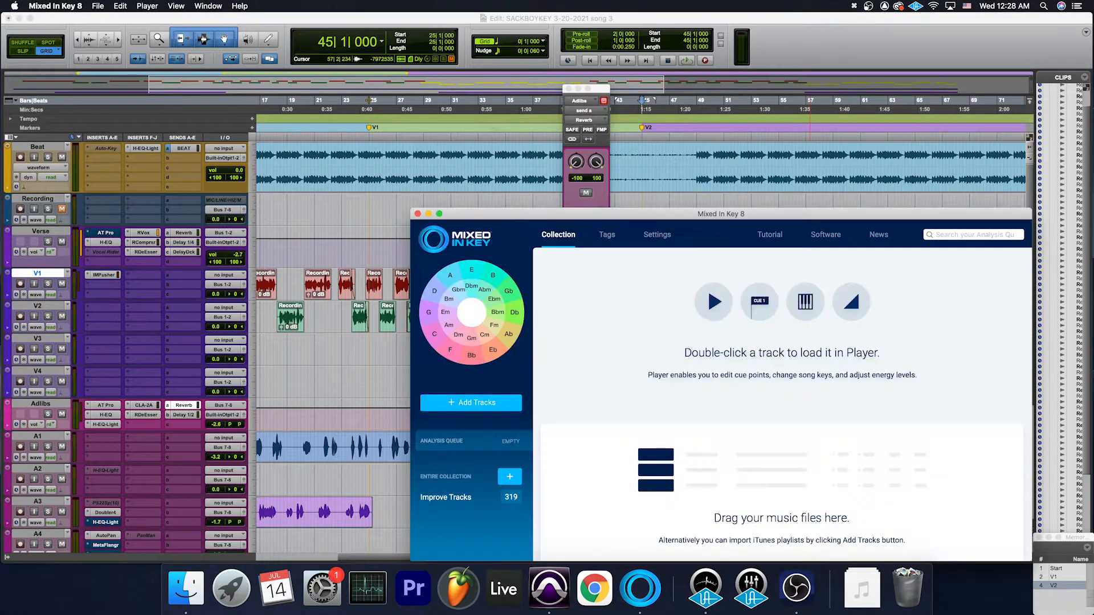
pyautogui.moveTo(629, 1); pyautogui.dragTo(766, 439)
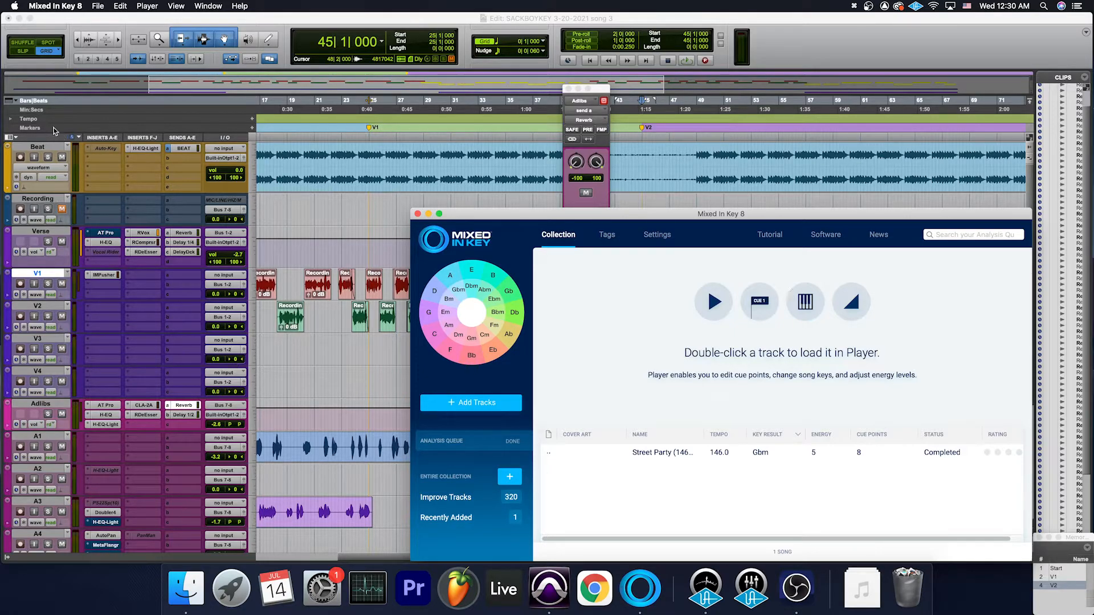
# - Return to Pro Tools, make the Auto-Key insert on the Beat track active and open its plug-in window
pyautogui.click(108, 153)
pyautogui.rightClick(121, 151)
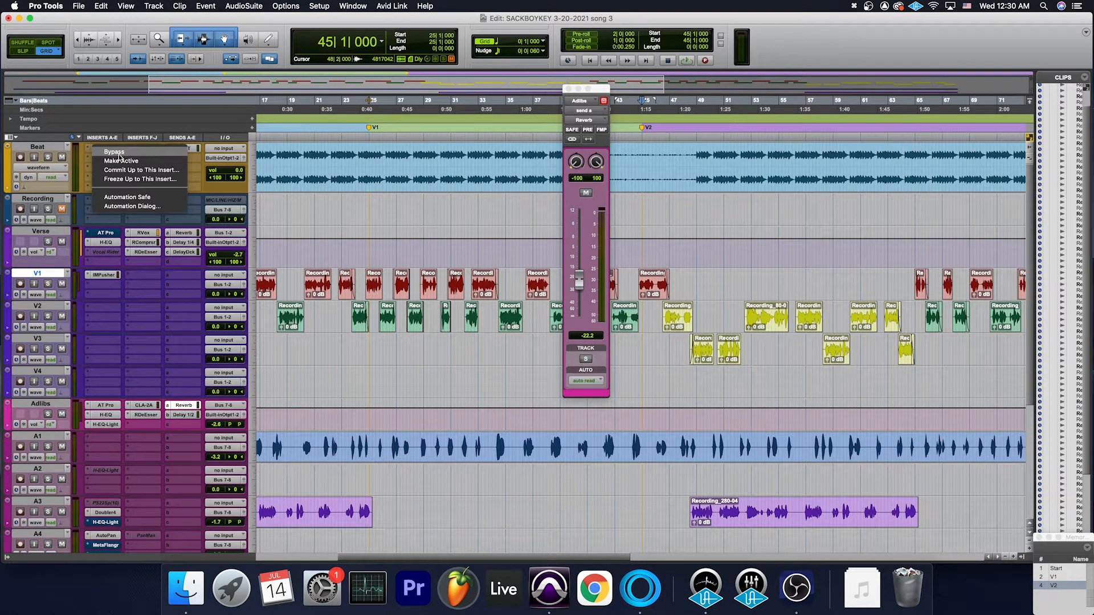
pyautogui.click(116, 152)
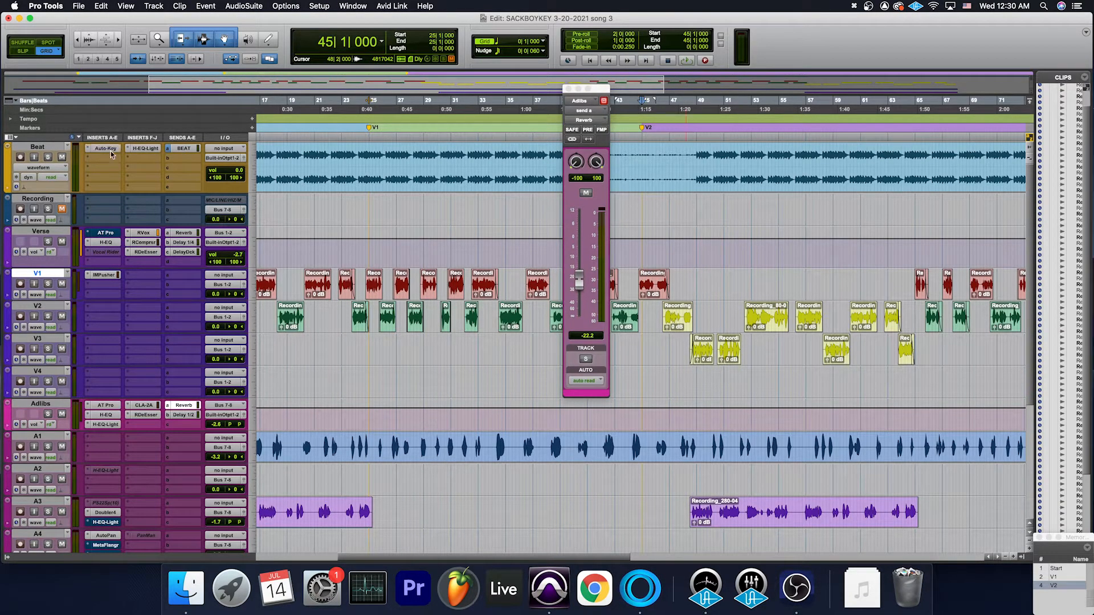
pyautogui.click(110, 151)
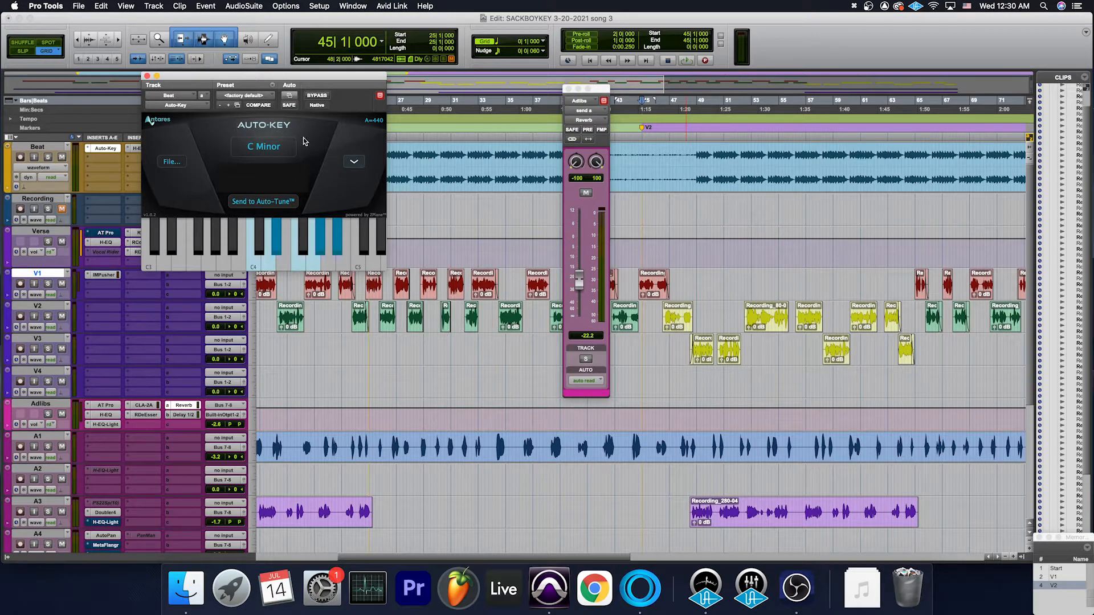
# - Move the Auto-Key window over the timeline, play the song from the start for key detection, and stop playback
pyautogui.moveTo(206, 78); pyautogui.dragTo(696, 137)
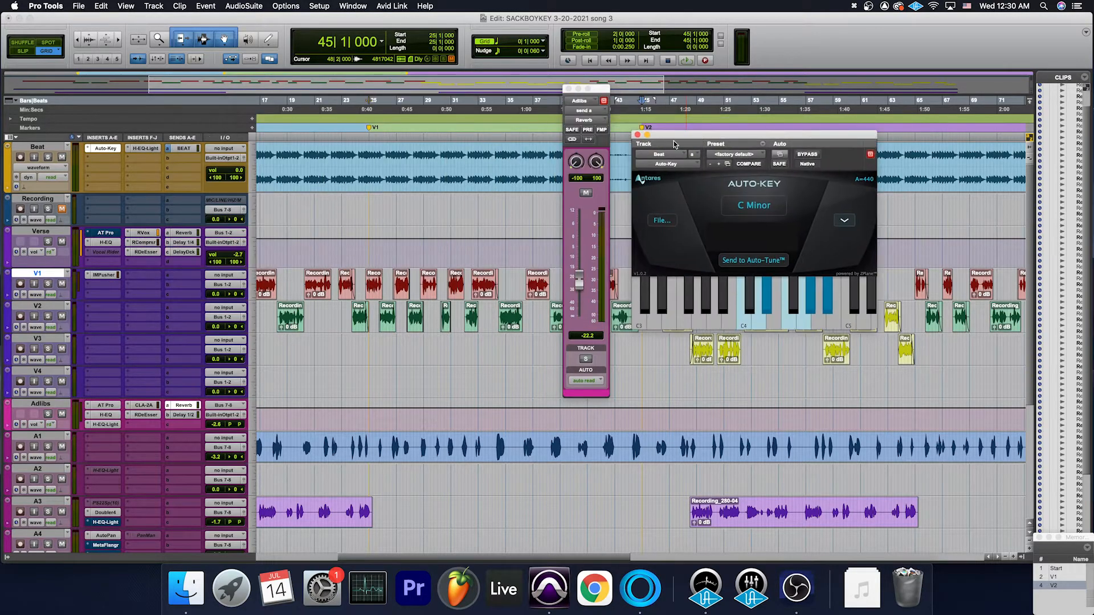
pyautogui.press('Return')
pyautogui.press('space')
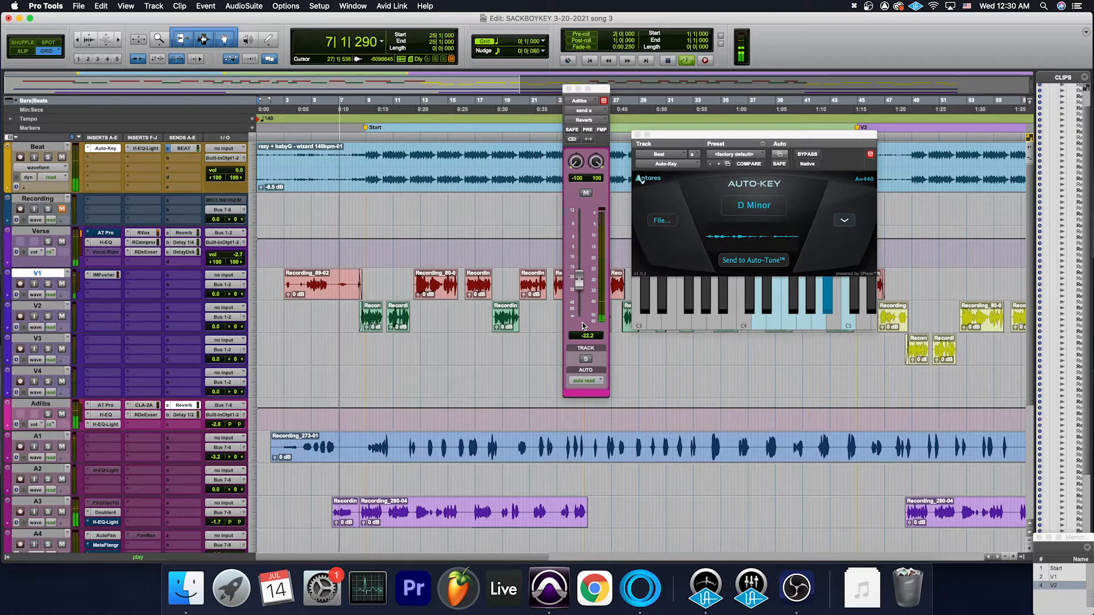
pyautogui.press('space')
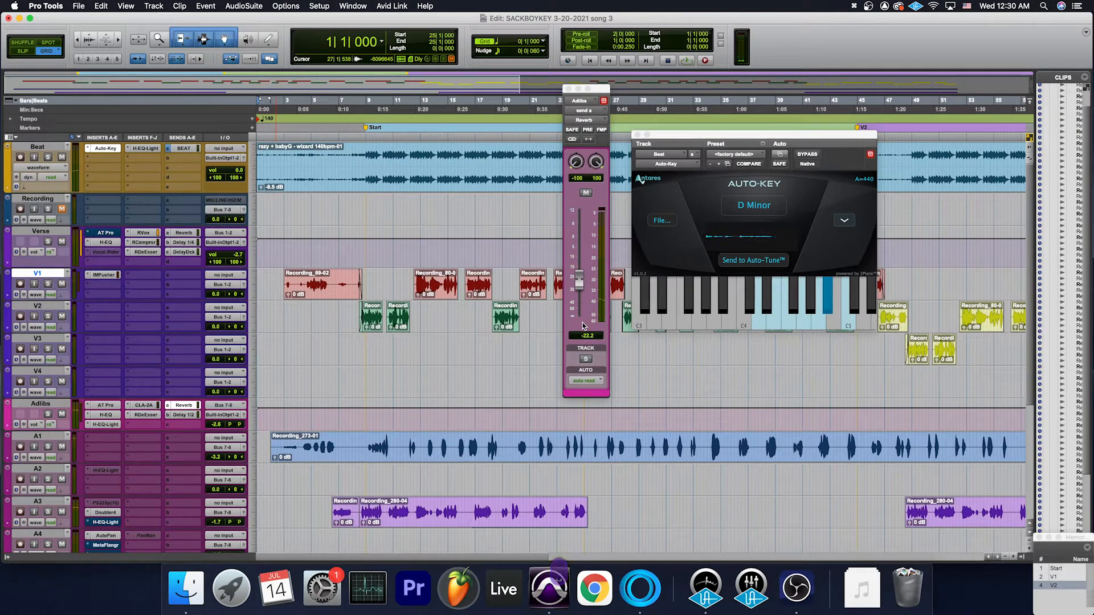
# - Make the AT Pro insert on the Verse track active and open its plug-in window
pyautogui.rightClick(99, 235)
pyautogui.click(114, 245)
pyautogui.rightClick(101, 235)
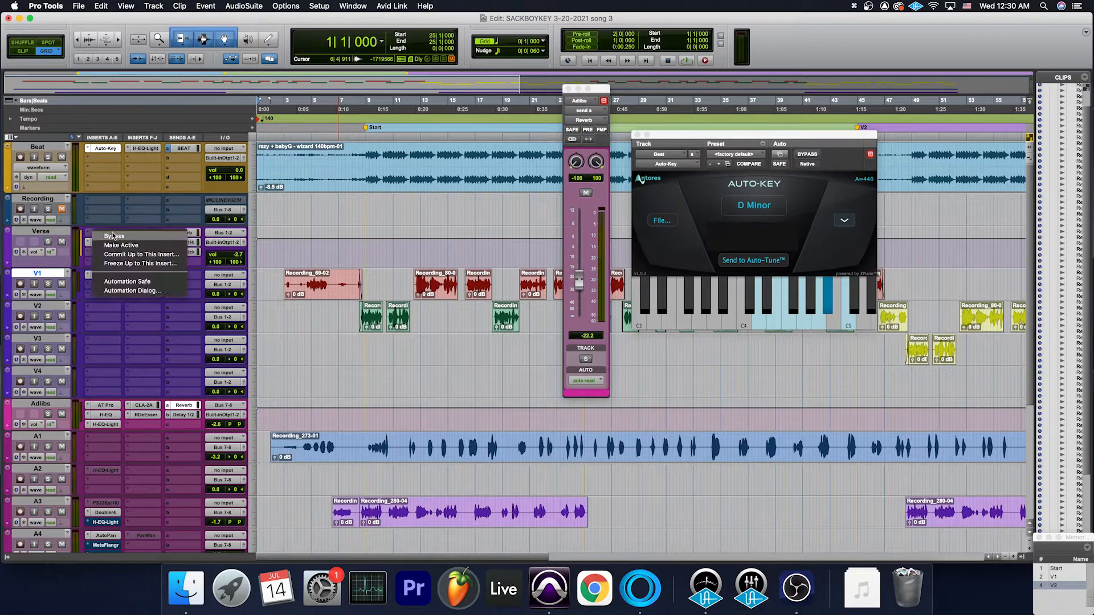
pyautogui.click(112, 239)
pyautogui.rightClick(112, 239)
pyautogui.click(113, 240)
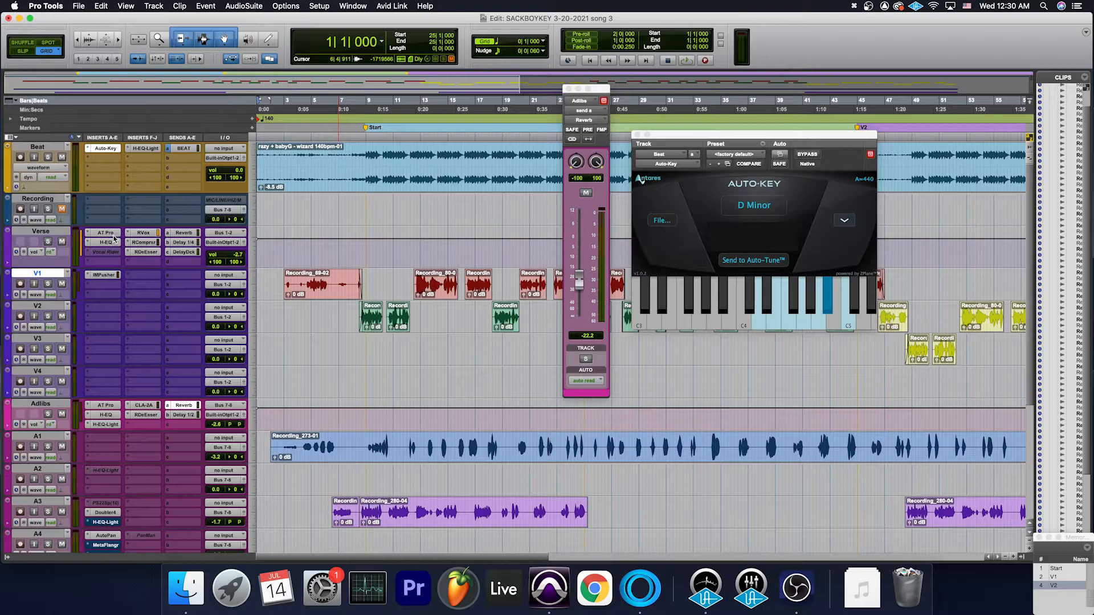
pyautogui.click(110, 234)
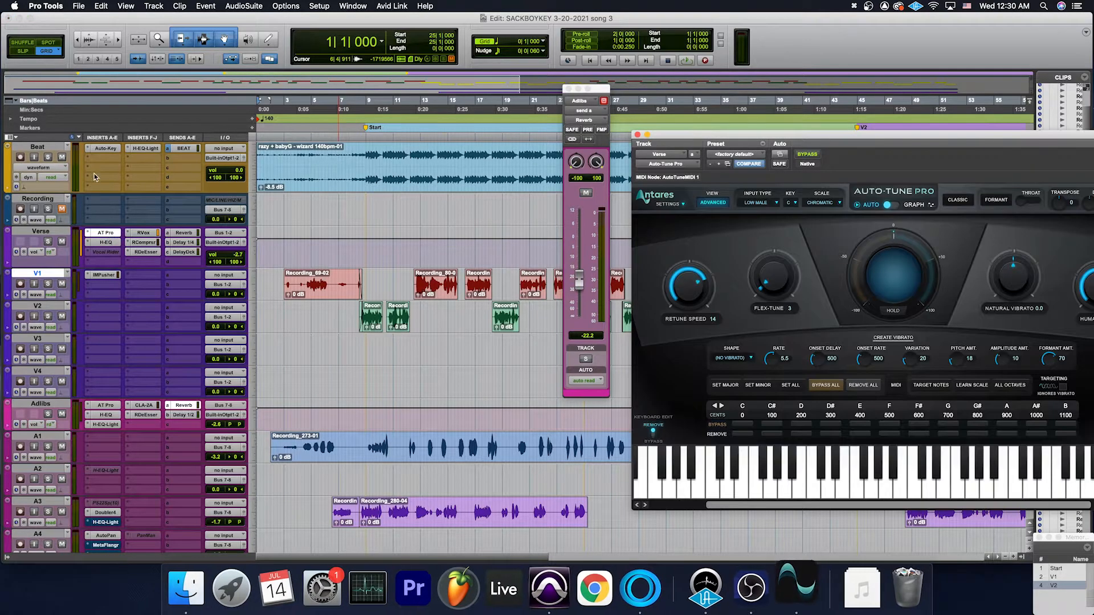
# - Reopen Auto-Key on the Beat track, move its window aside, and show the Verse track's Auto-Tune Pro window beside it
pyautogui.click(101, 149)
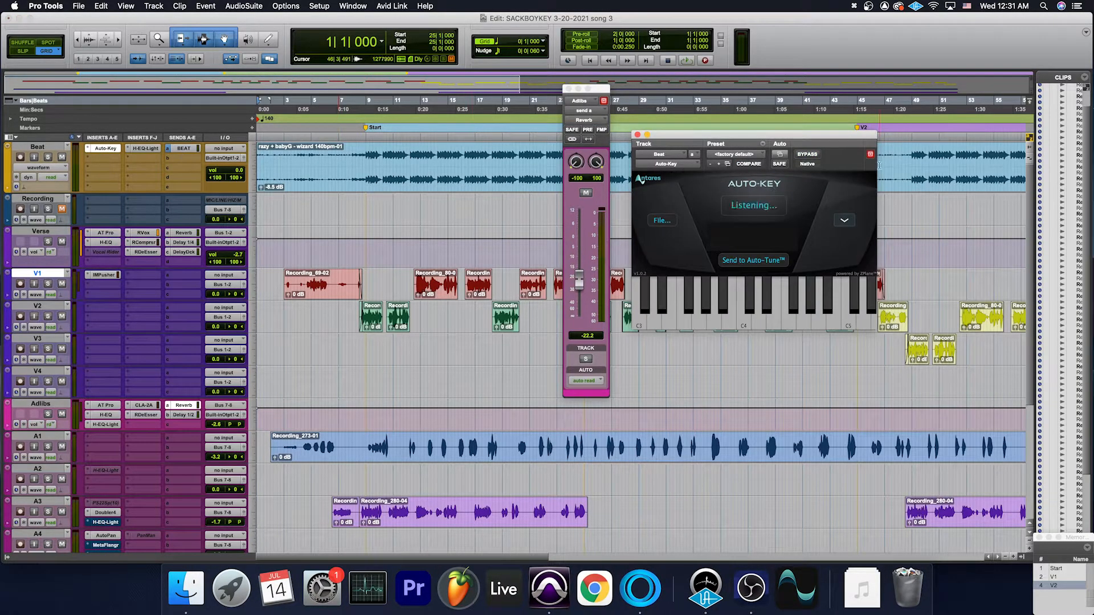
pyautogui.moveTo(844, 142); pyautogui.dragTo(425, 59)
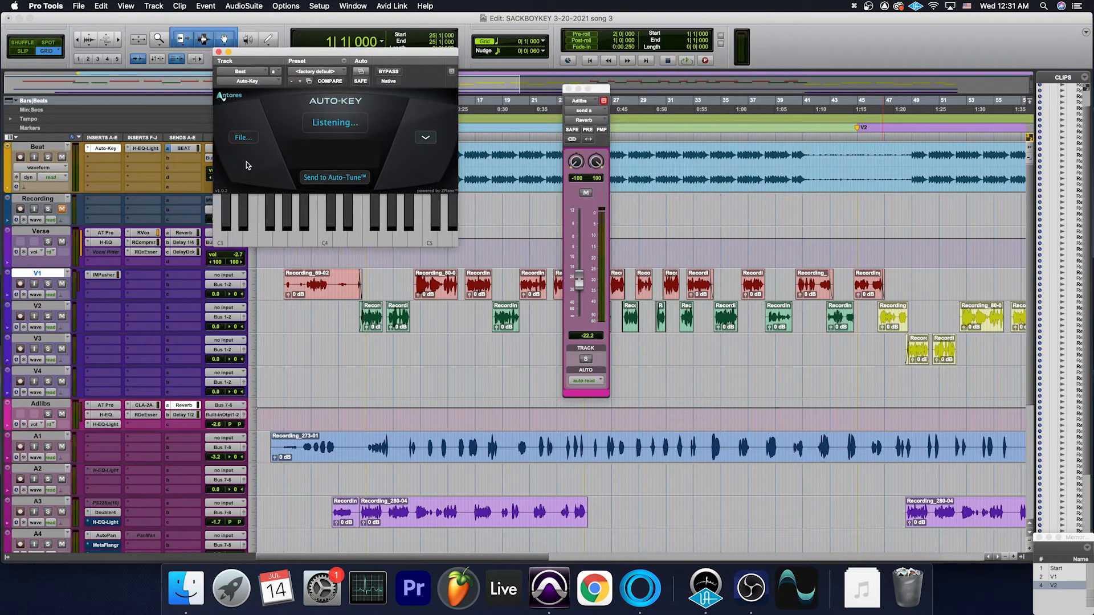
pyautogui.click(110, 236)
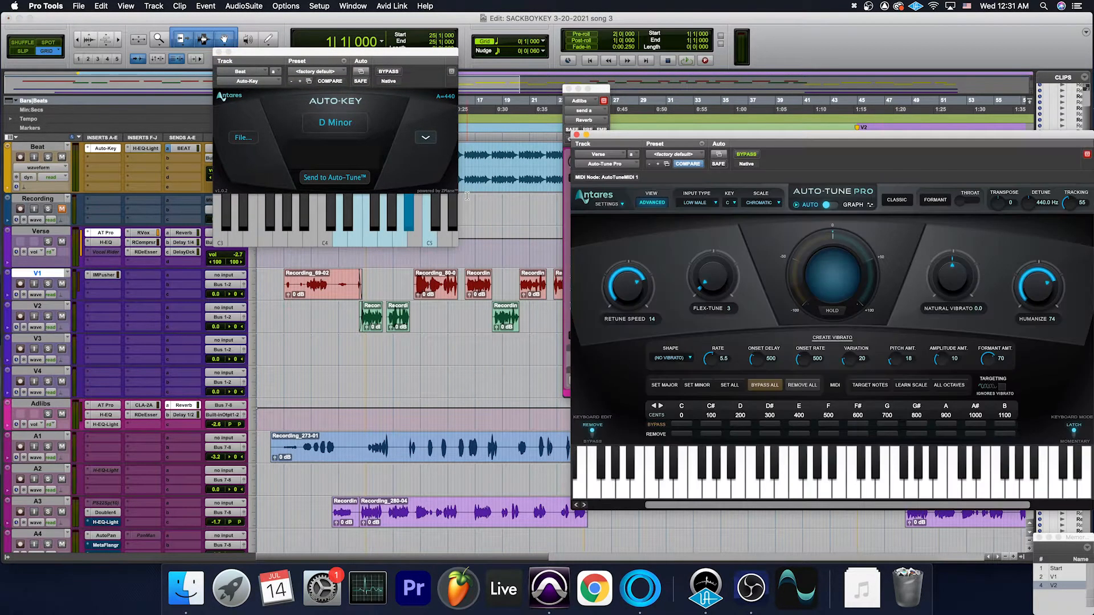
# - Play the song, send Auto-Key's D Minor key and scale to Auto-Tune Pro, and stop playback
pyautogui.press('space')
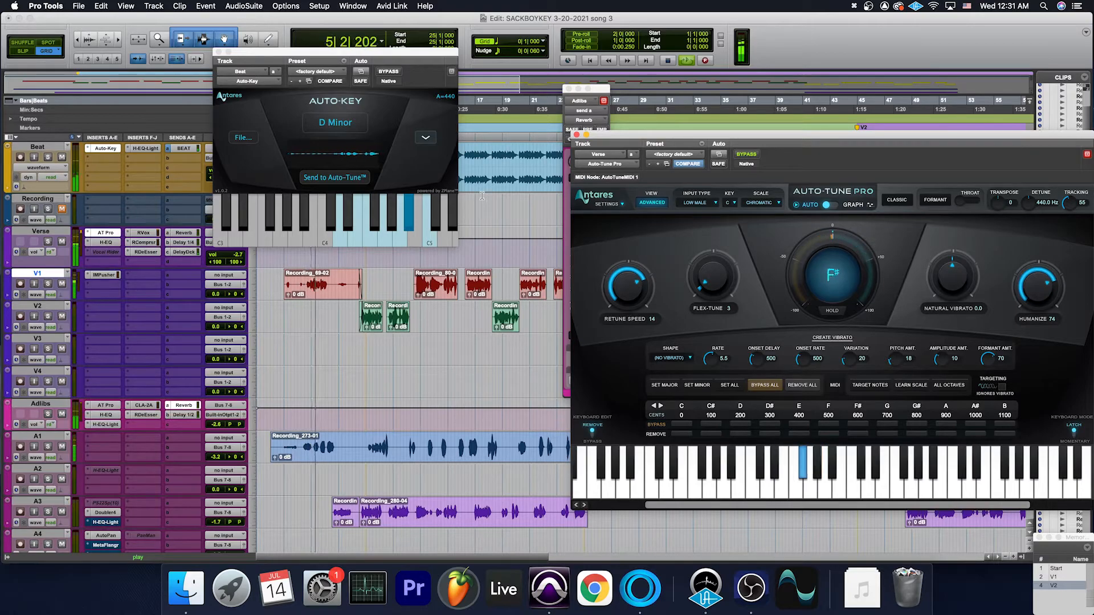
pyautogui.click(347, 178)
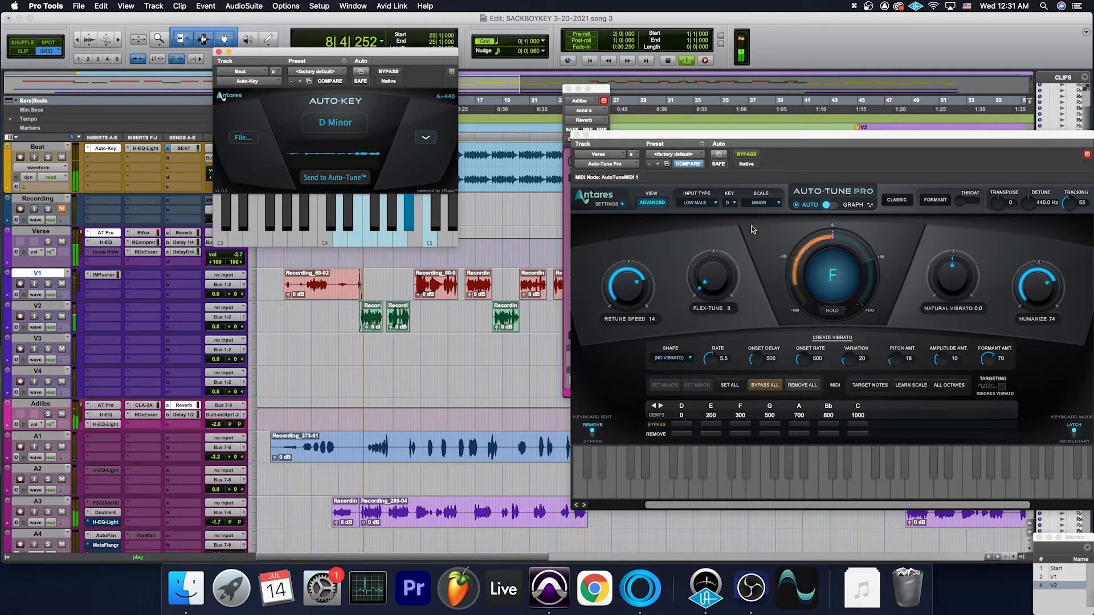
pyautogui.press('space')
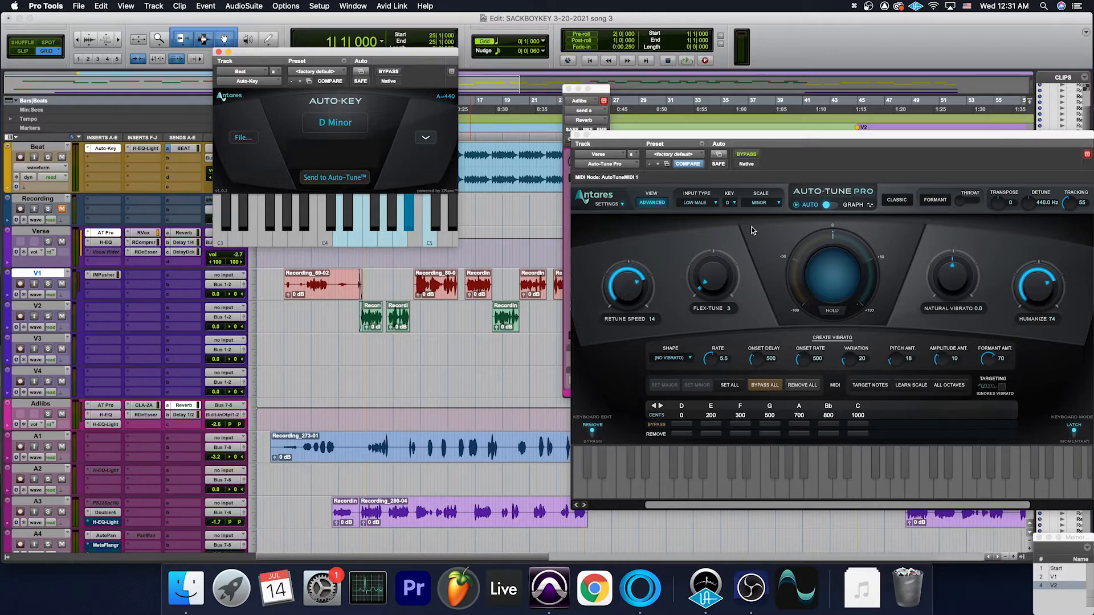
# - Move the Auto-Tune Pro window beside Auto-Key, and close both plug-in windows and the Adlibs Reverb send window
pyautogui.moveTo(773, 139); pyautogui.dragTo(660, 110)
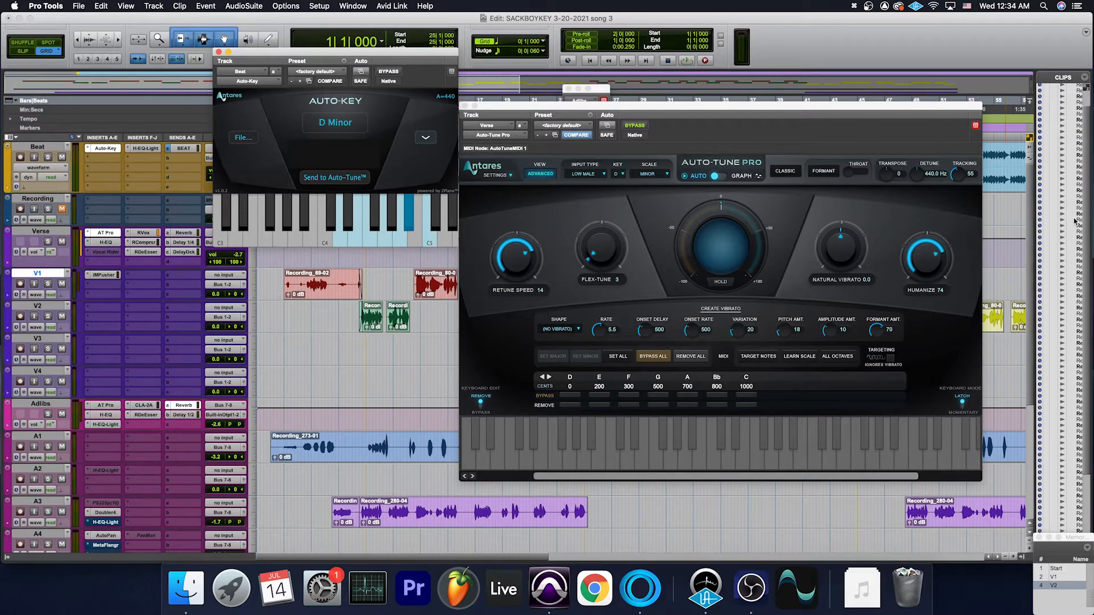
pyautogui.click(218, 52)
pyautogui.click(464, 106)
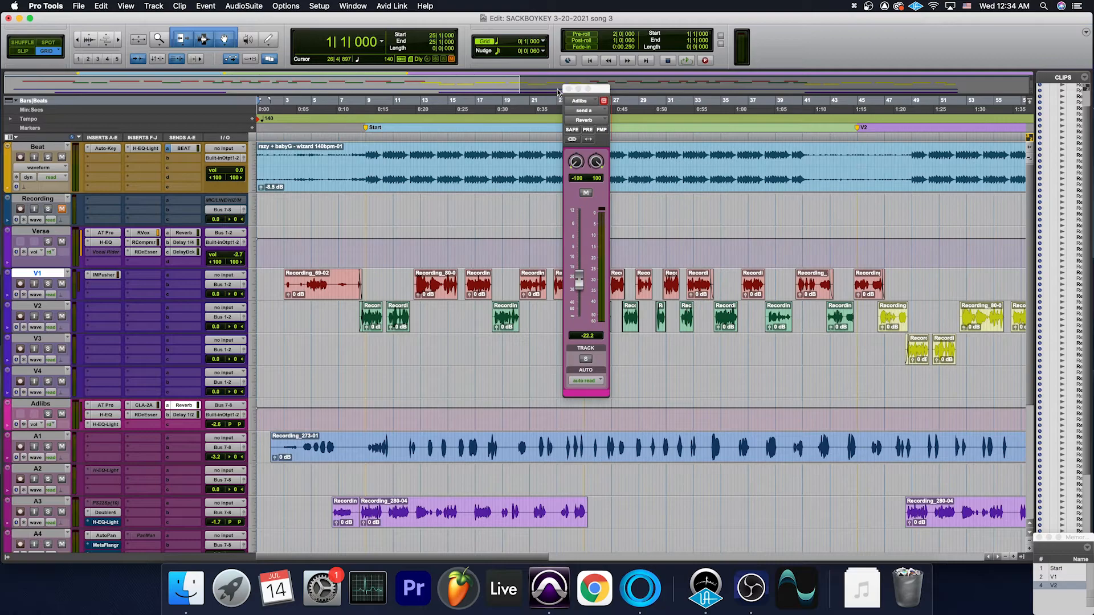
pyautogui.click(567, 89)
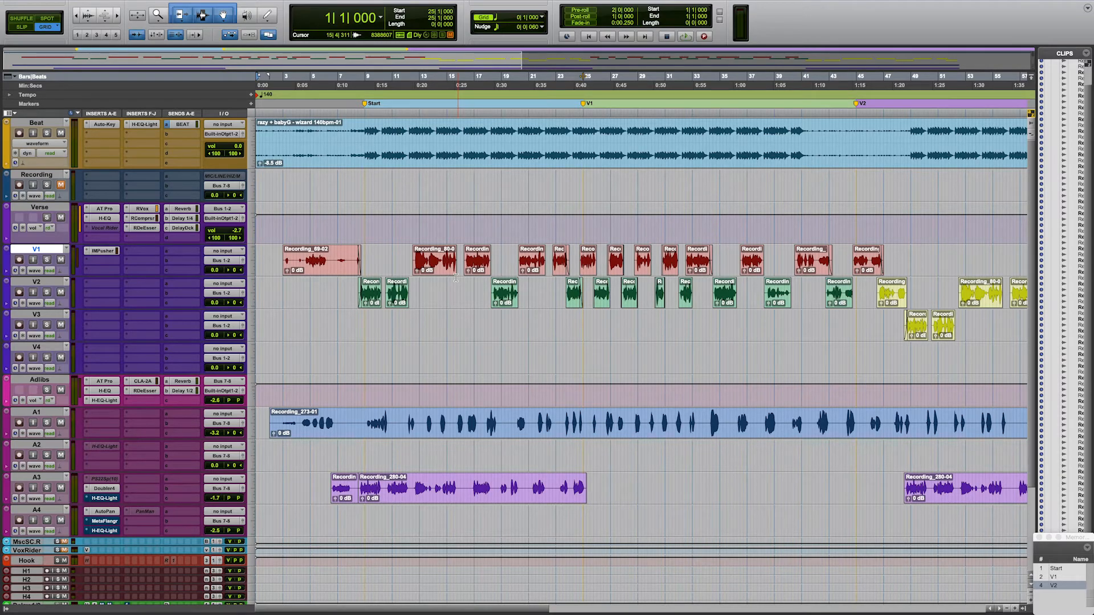
# - Zoom the timeline in on the verse vocal clips on tracks V1 and V2
pyautogui.press('t')
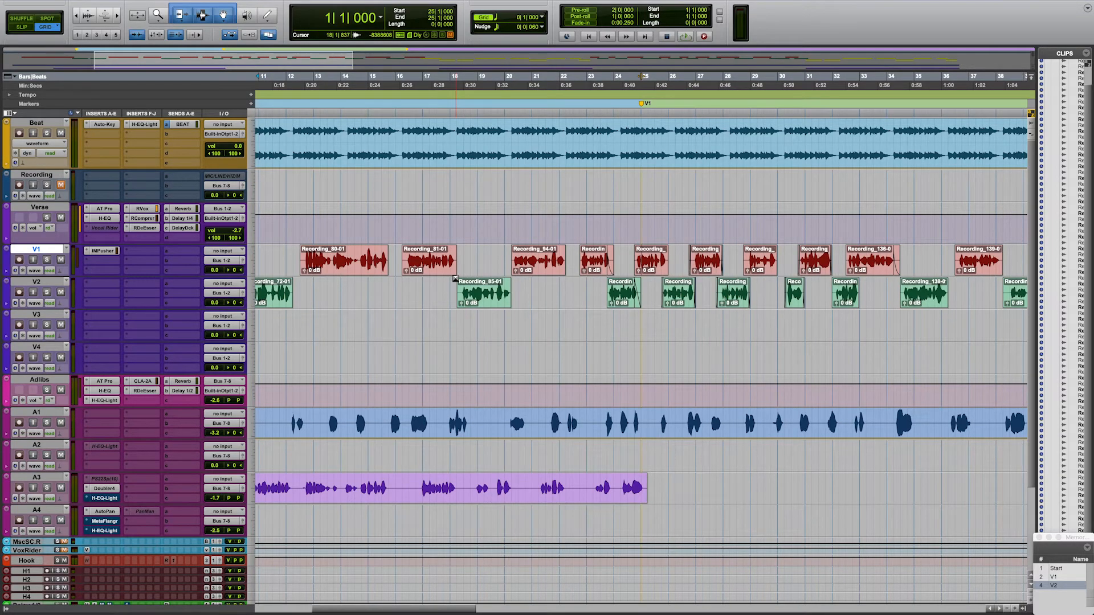